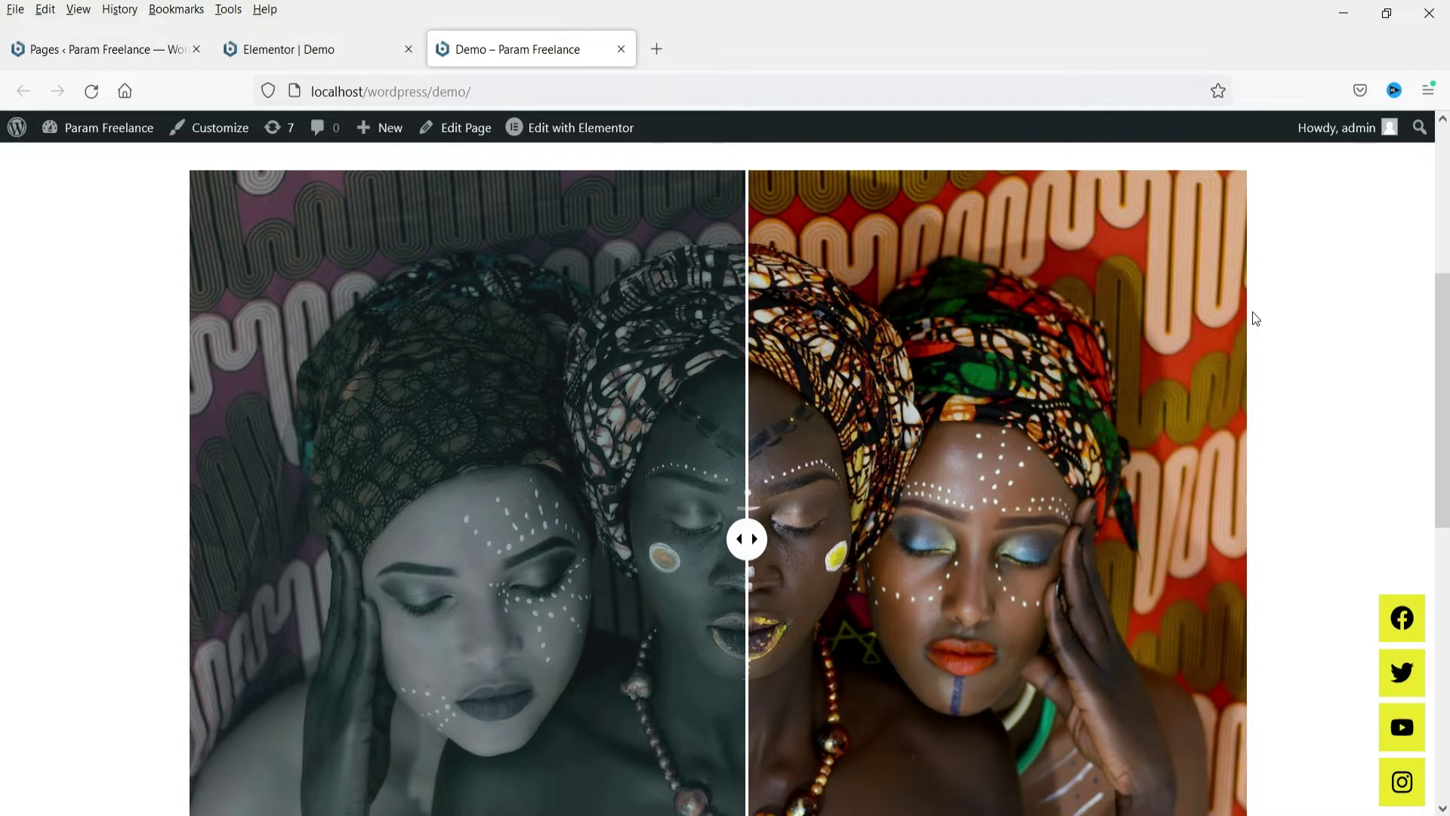
Step: Go fullscreen and sweep the comparison divider back and forth between the greyscale and colour images
key(F11)
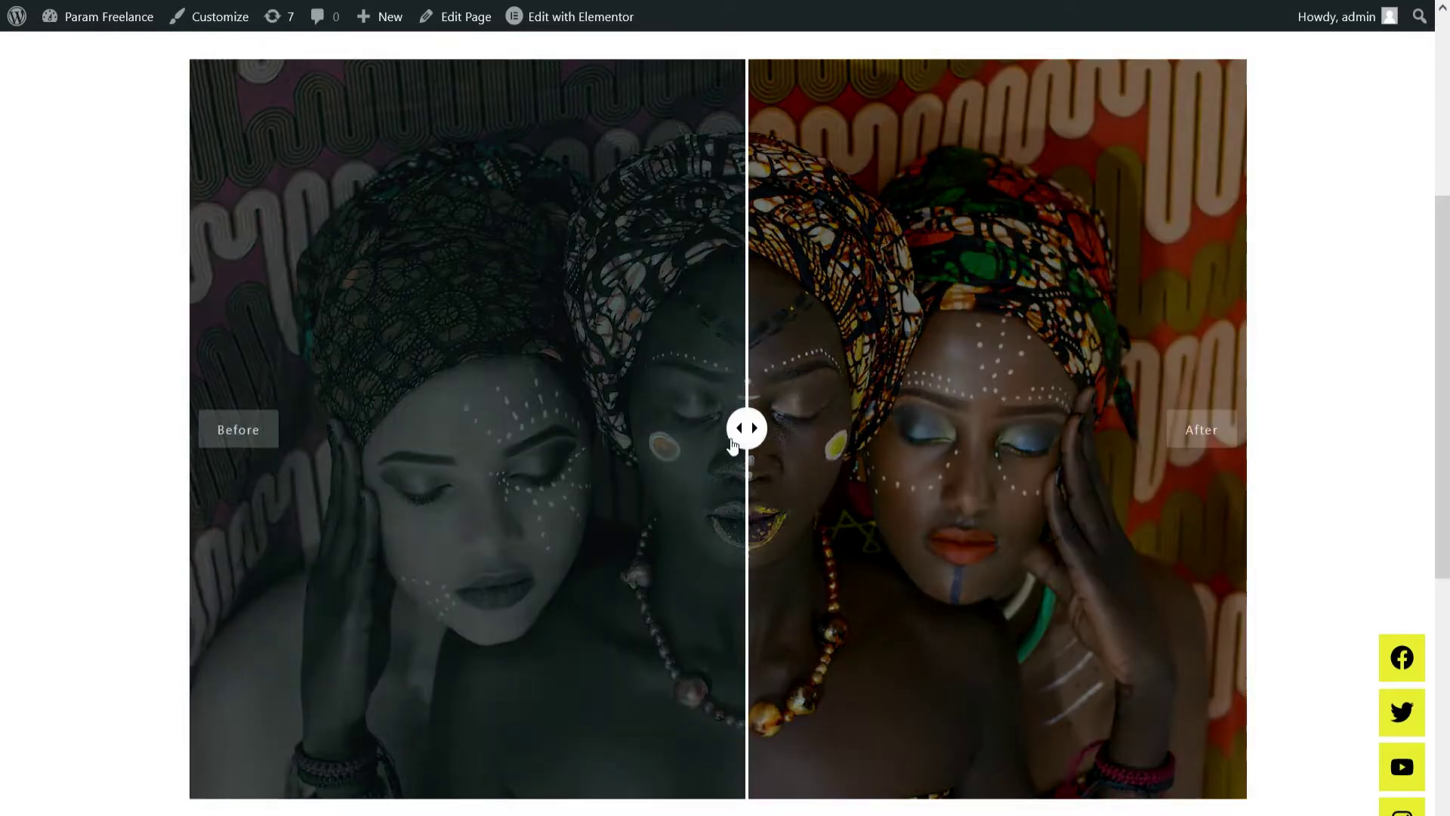
drag(746, 428, 1258, 466)
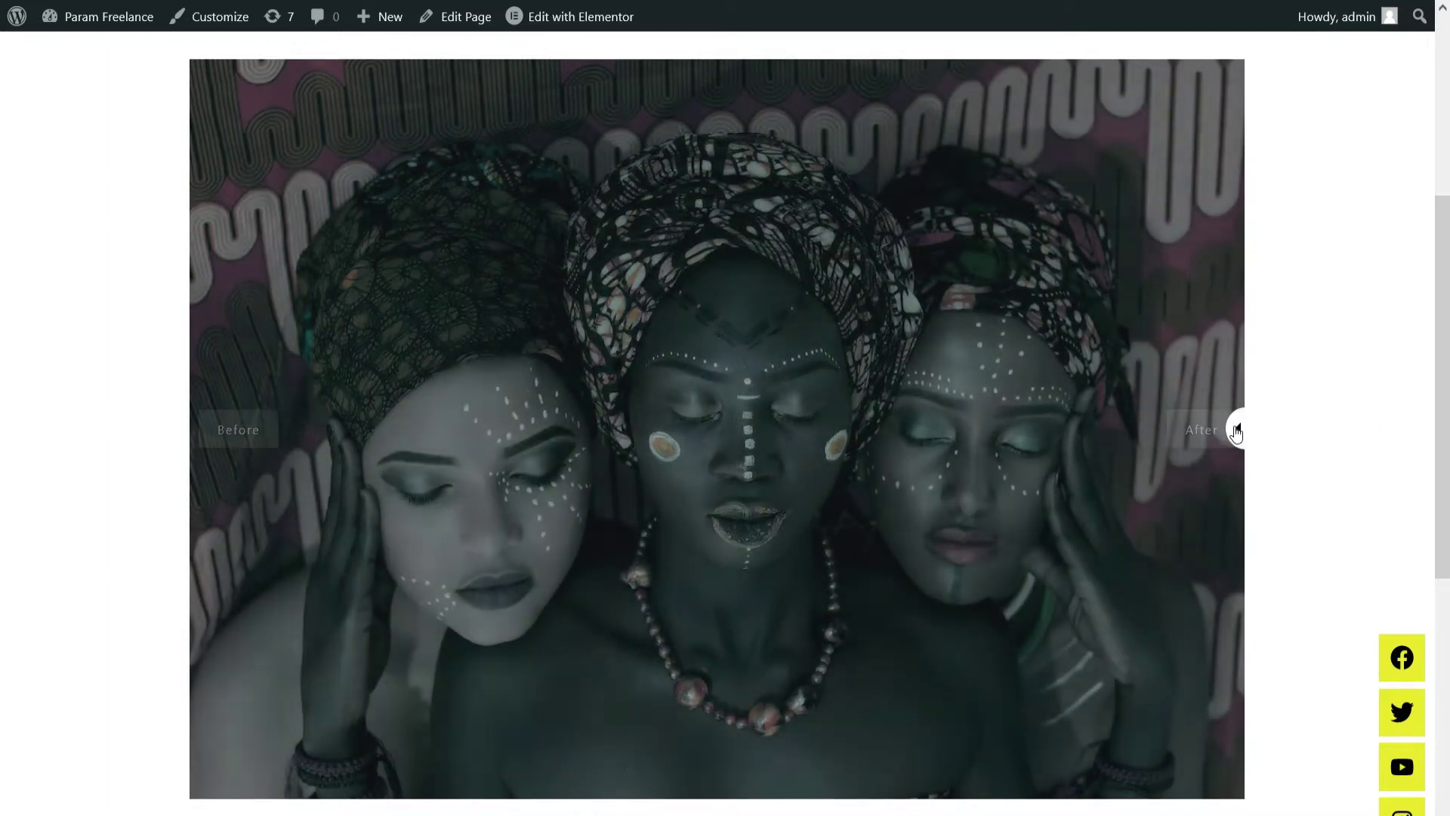
drag(1234, 425, 181, 440)
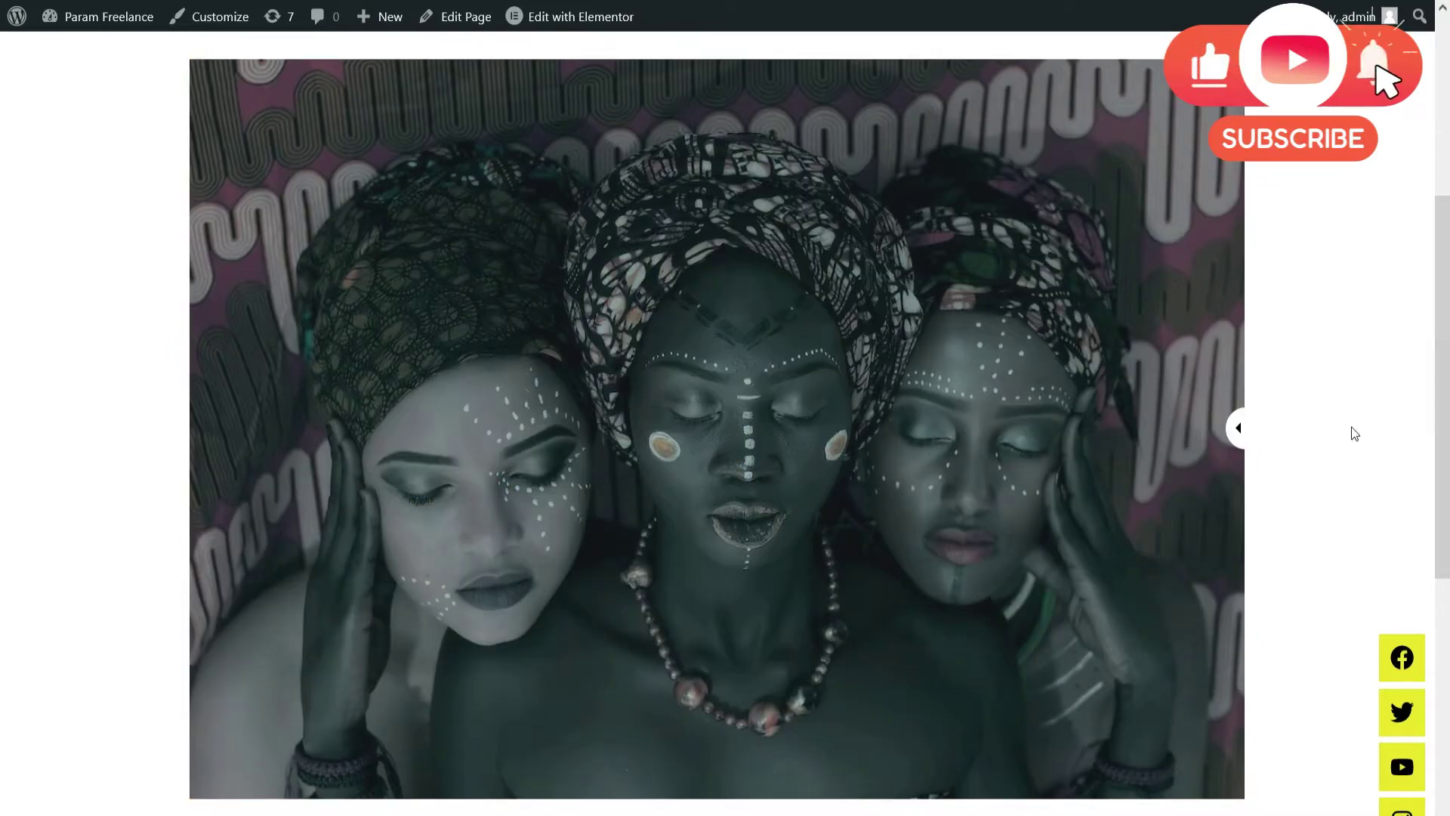
drag(1233, 432, 4, 464)
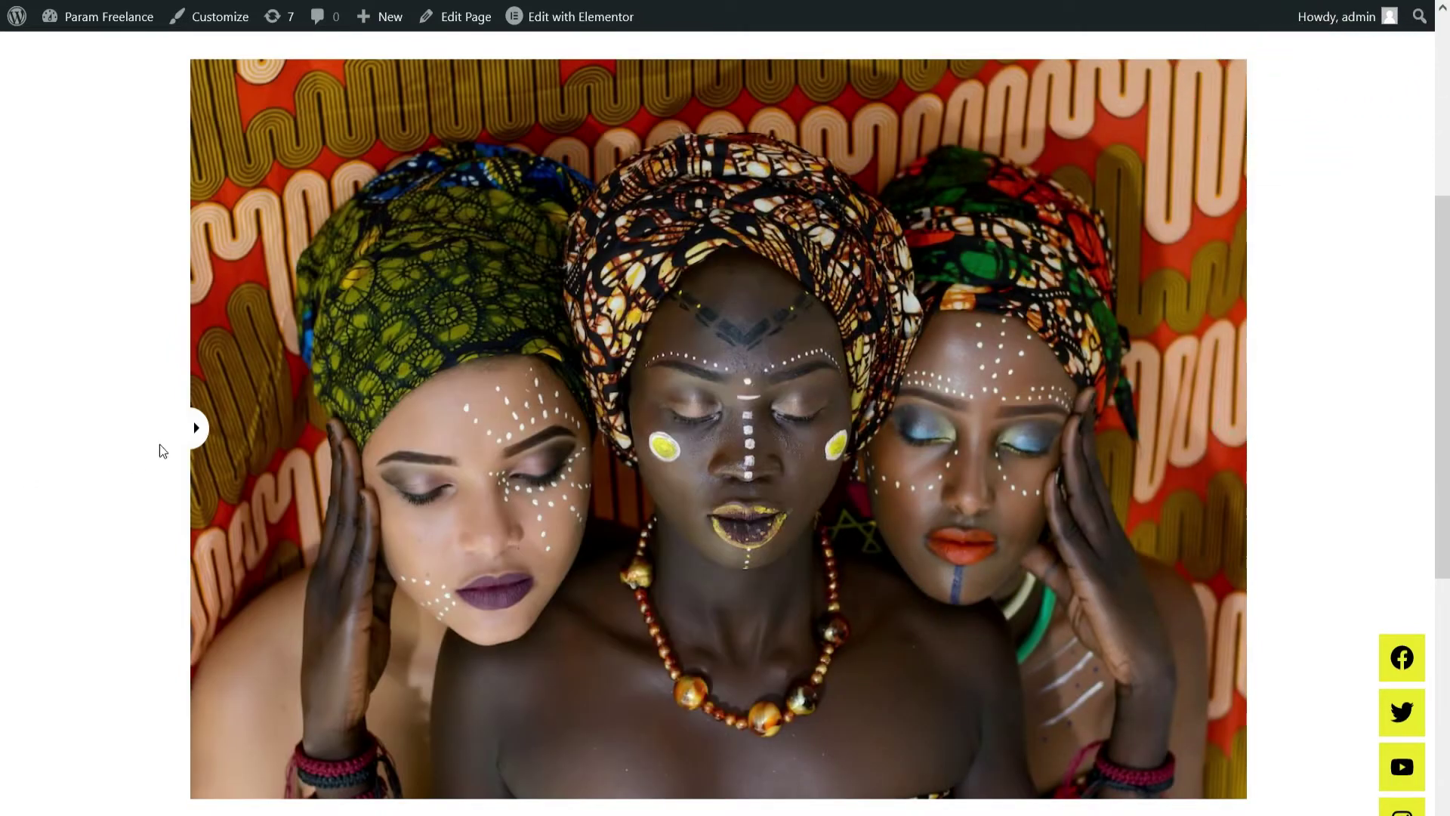
drag(193, 430, 750, 451)
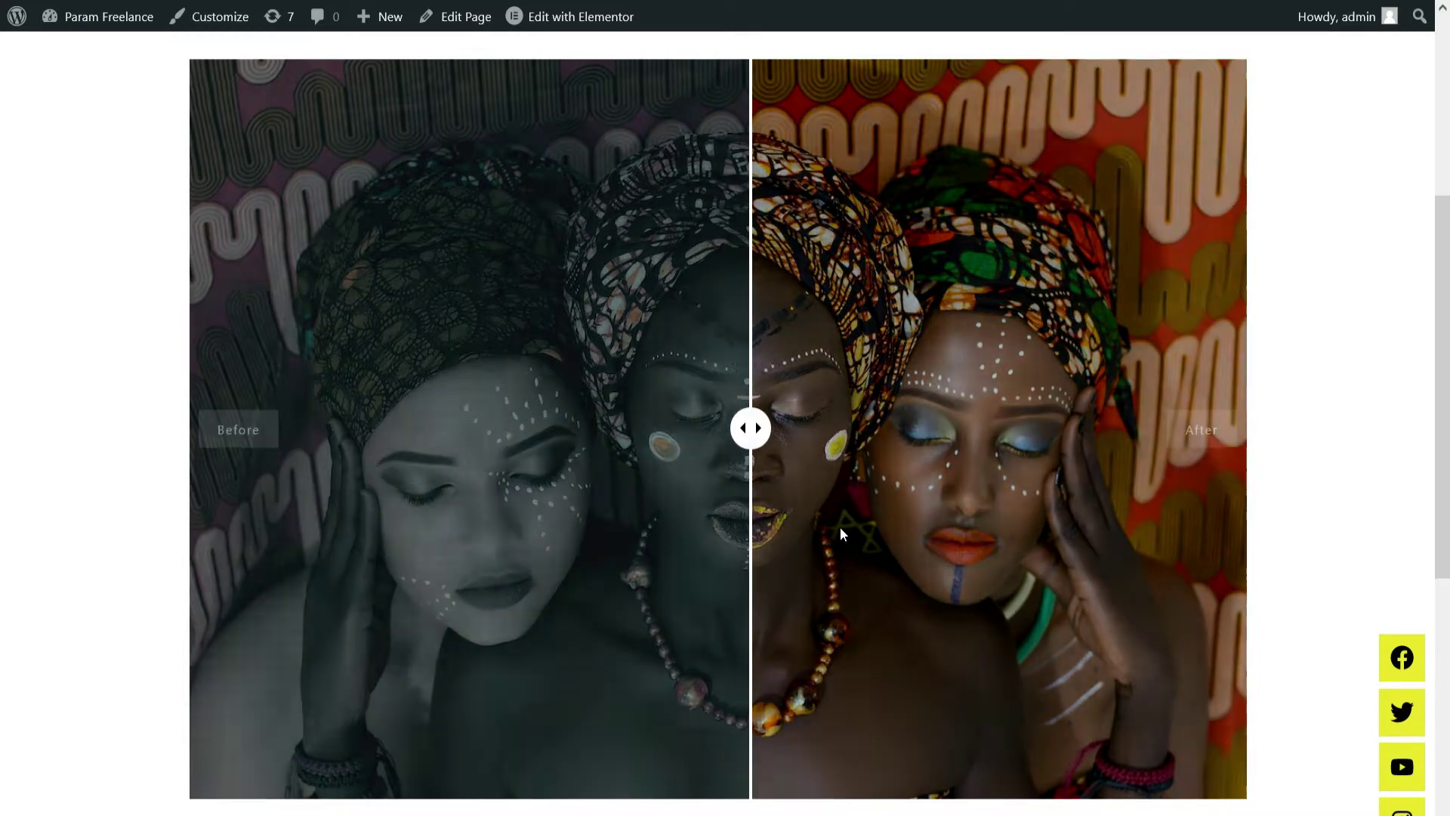
drag(750, 428, 1305, 434)
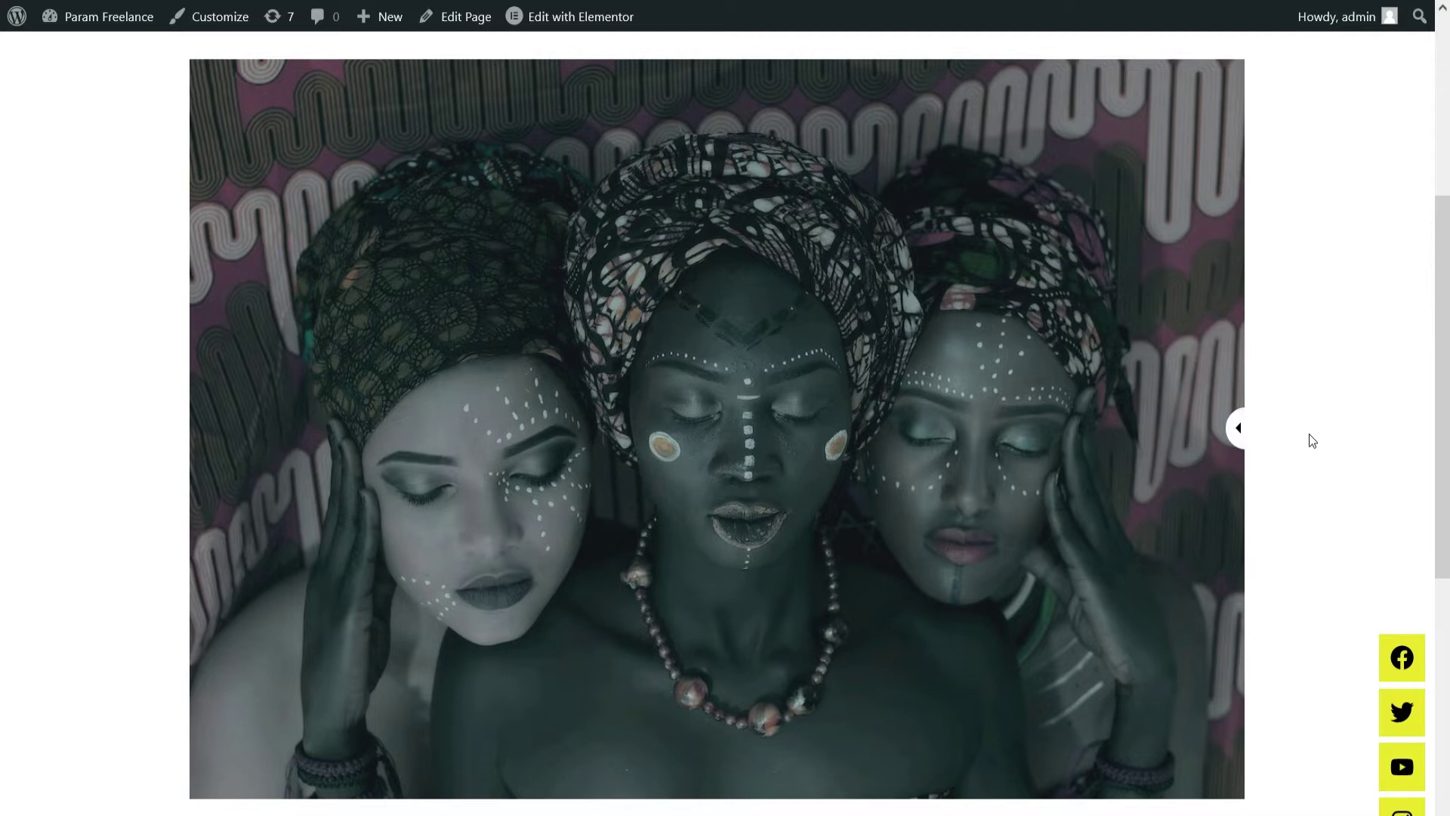
drag(1235, 429, 738, 475)
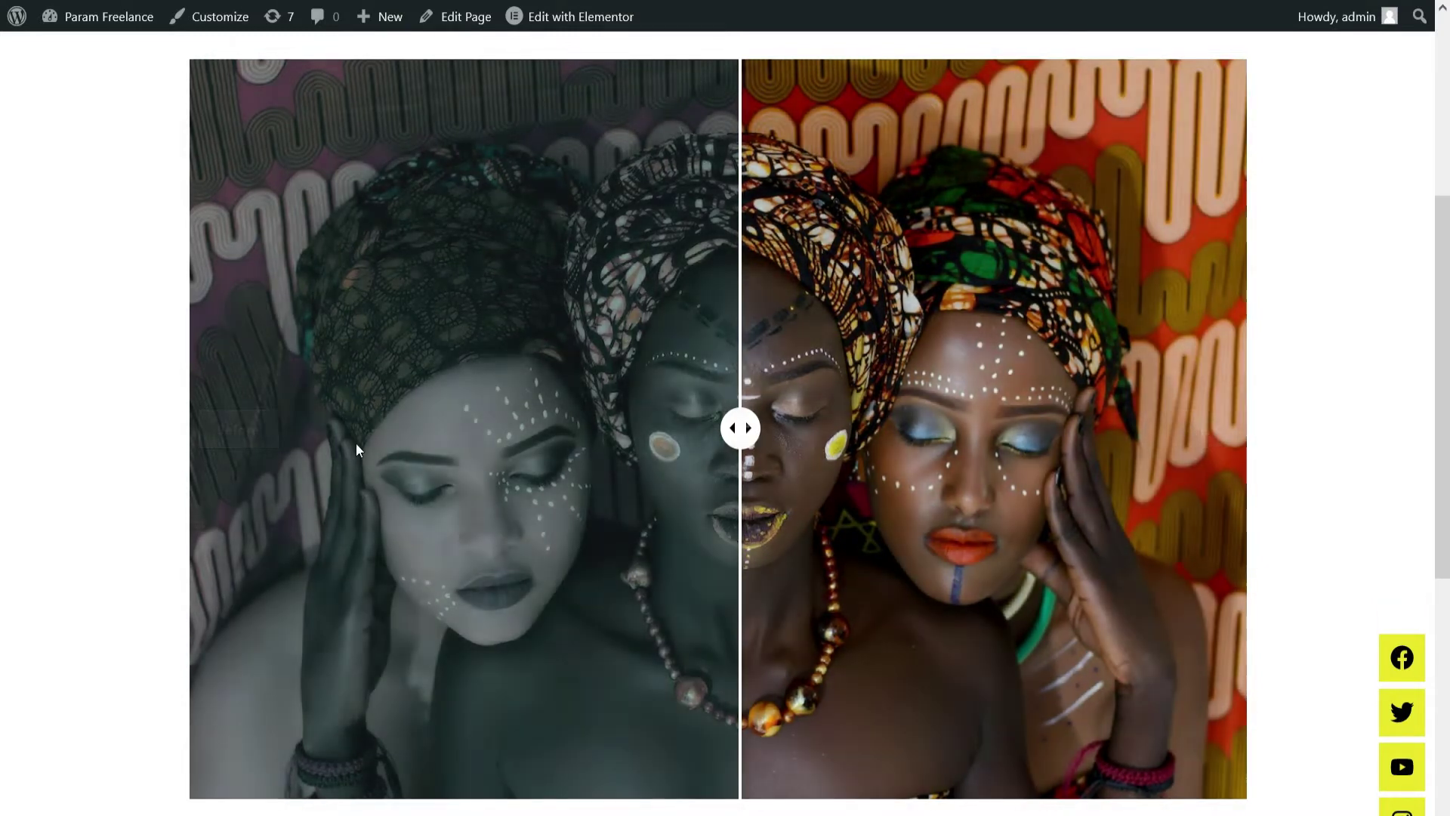
click(209, 453)
drag(209, 453, 744, 431)
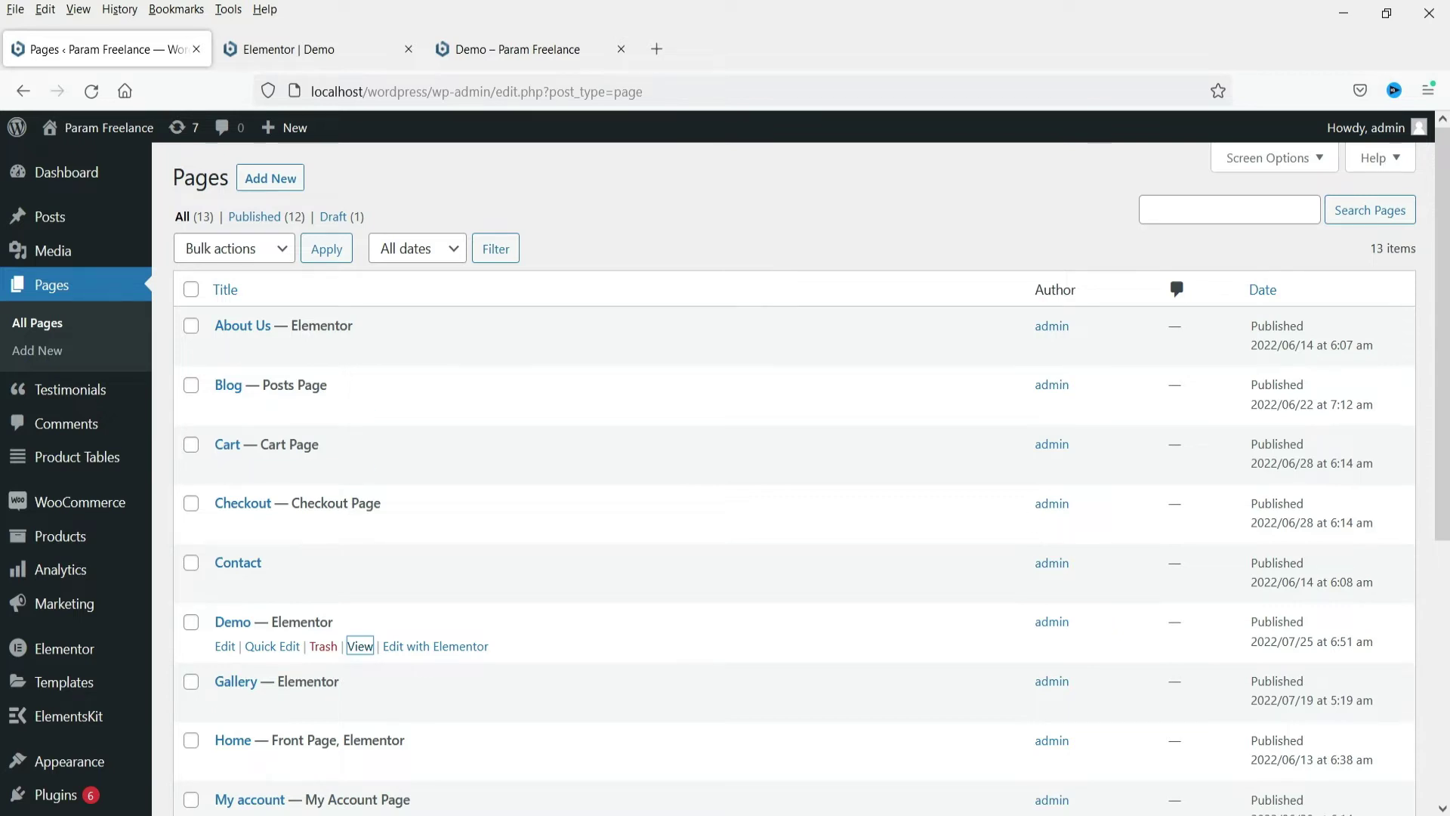
Step: Search Add New plugins for 'elements kit lite', then return to the Installed Plugins list
click(59, 794)
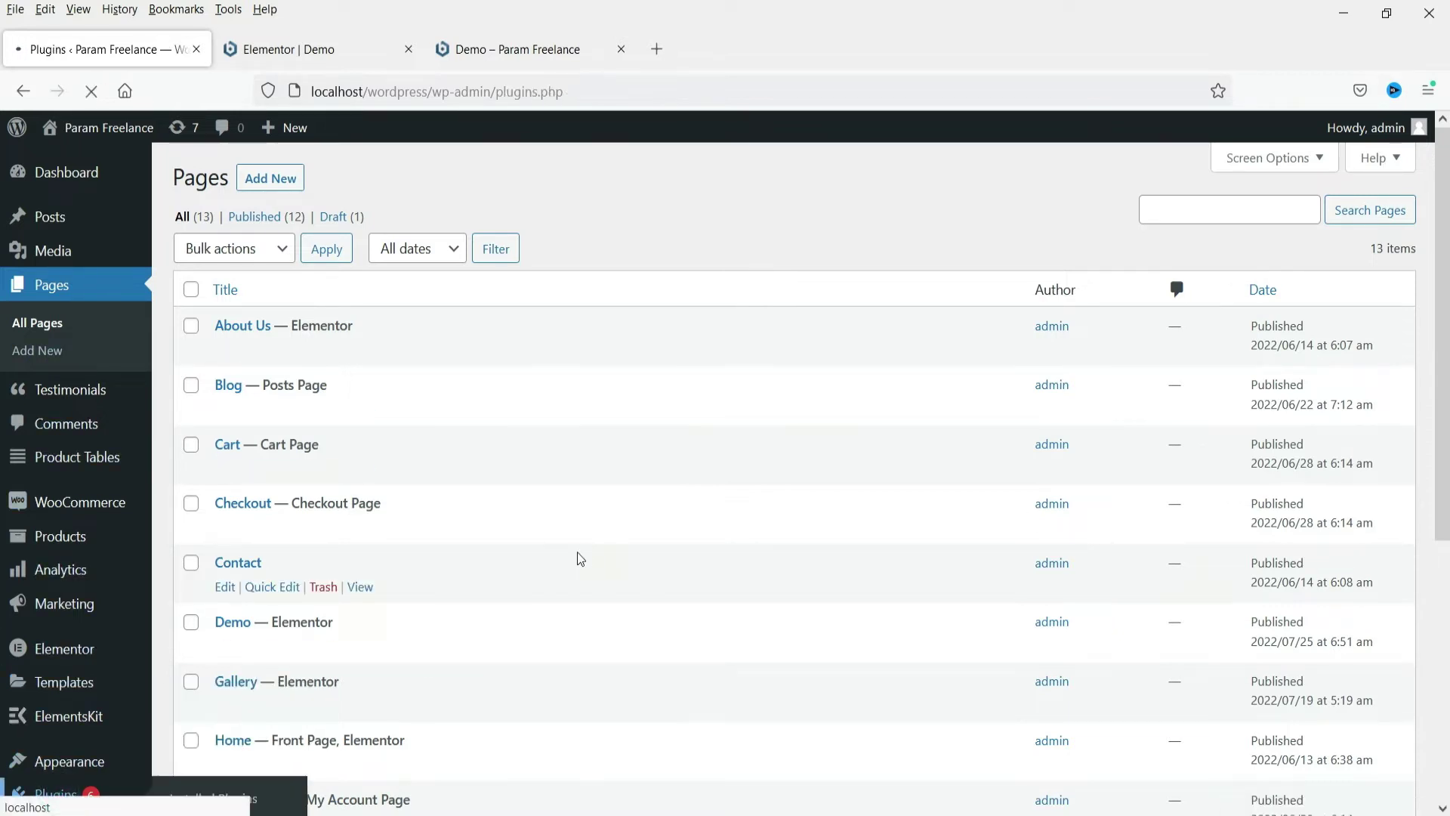
click(284, 179)
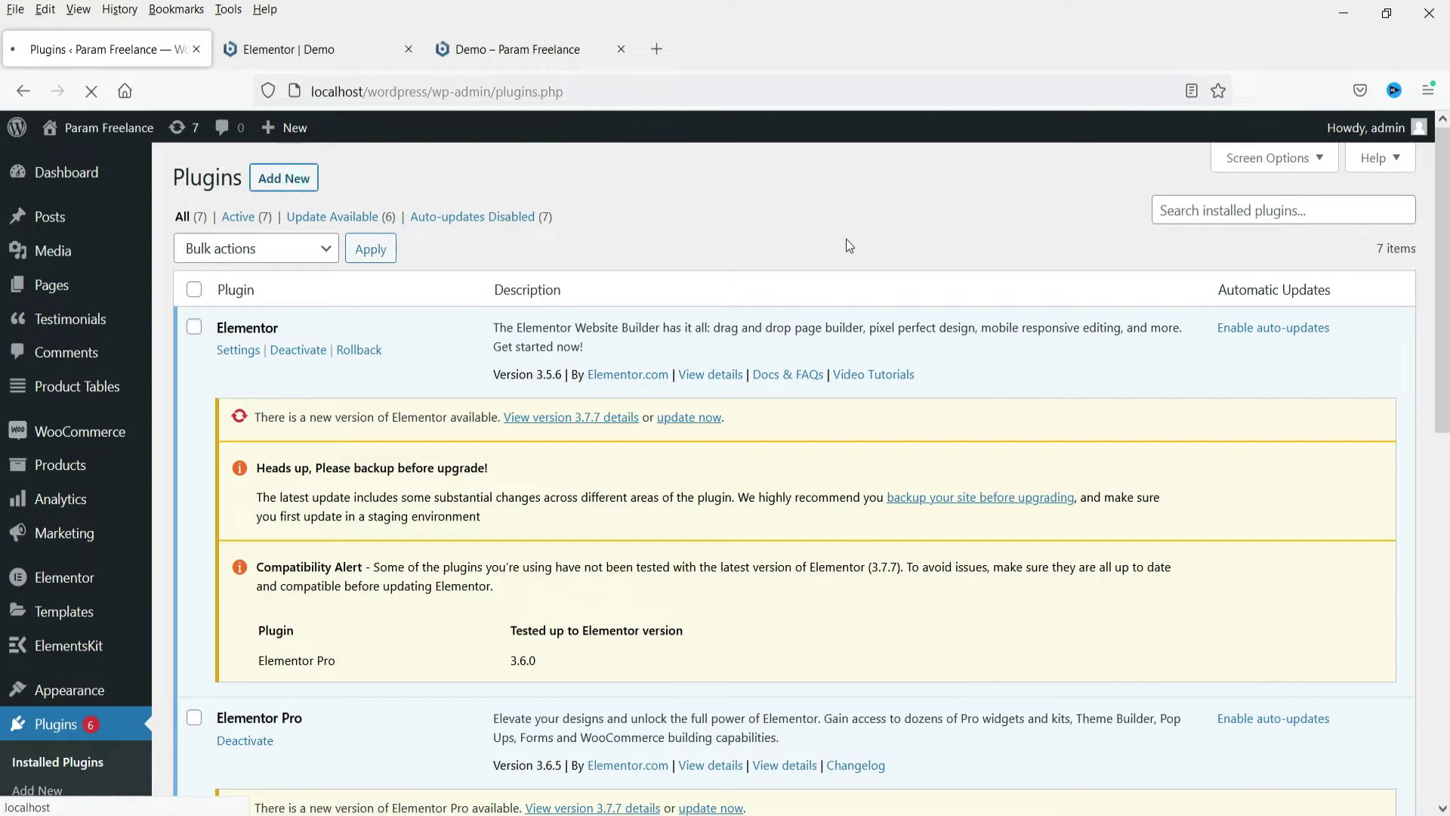
click(1313, 216)
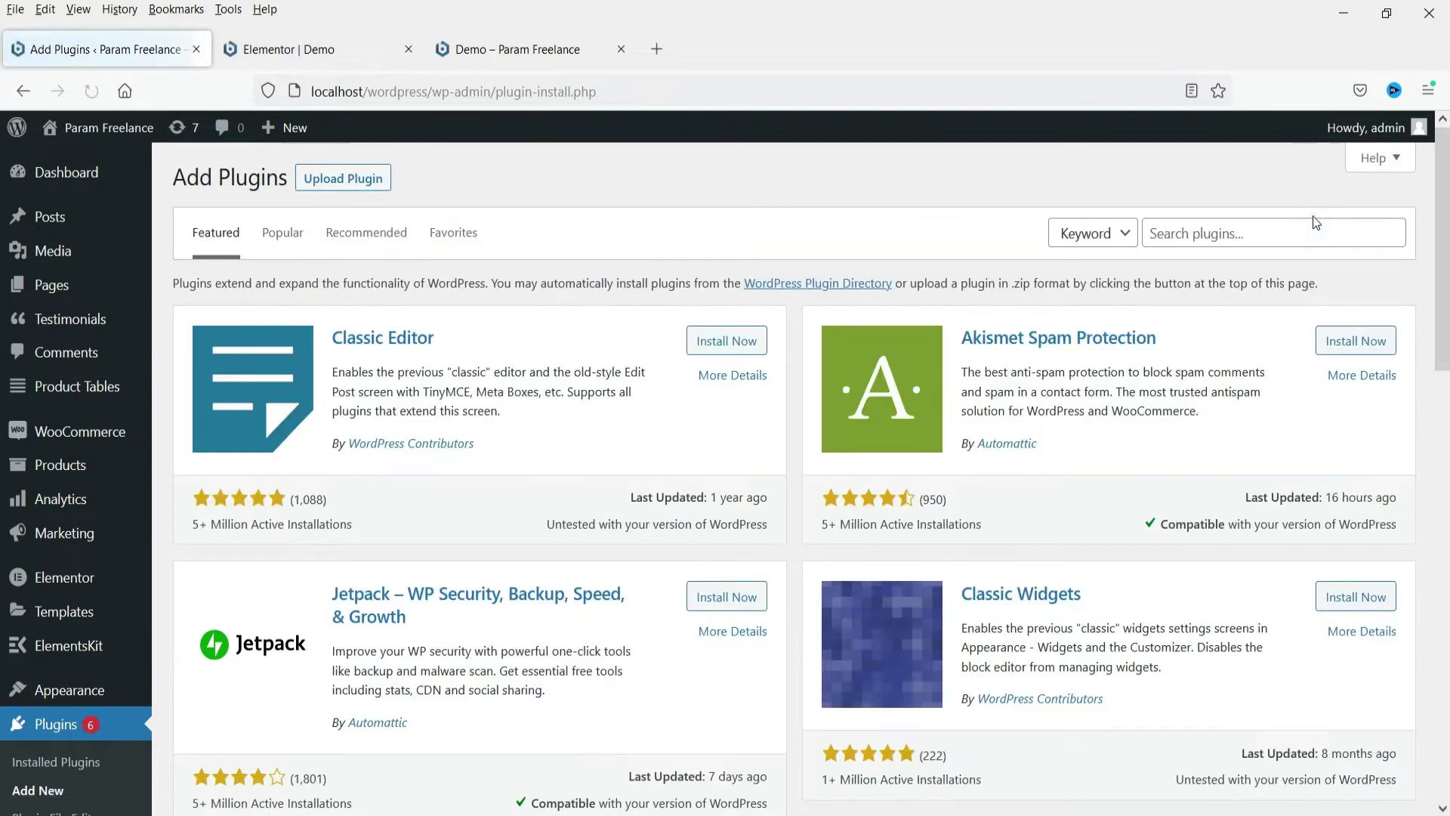
click(1208, 234)
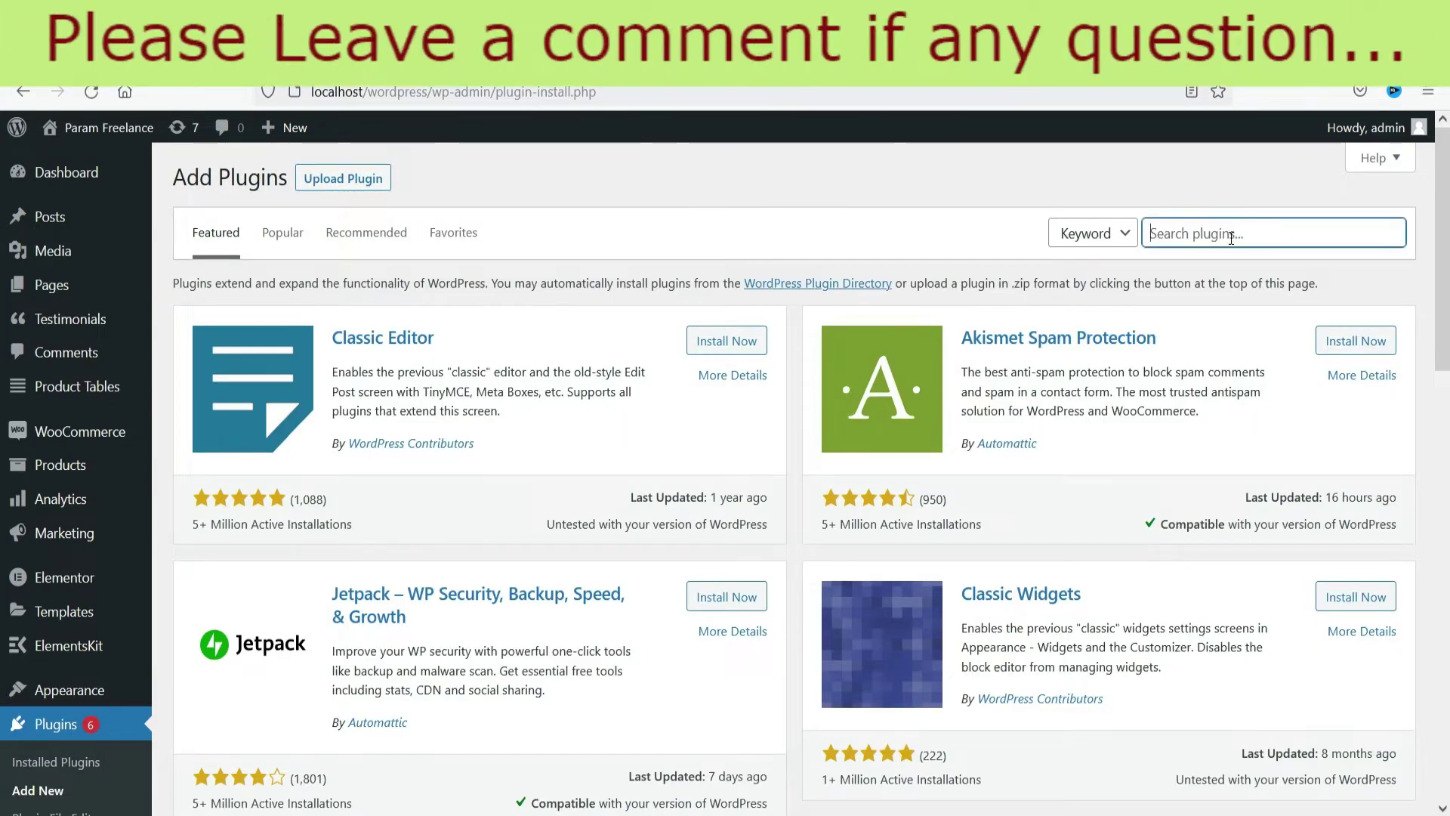
text(elements kit lite)
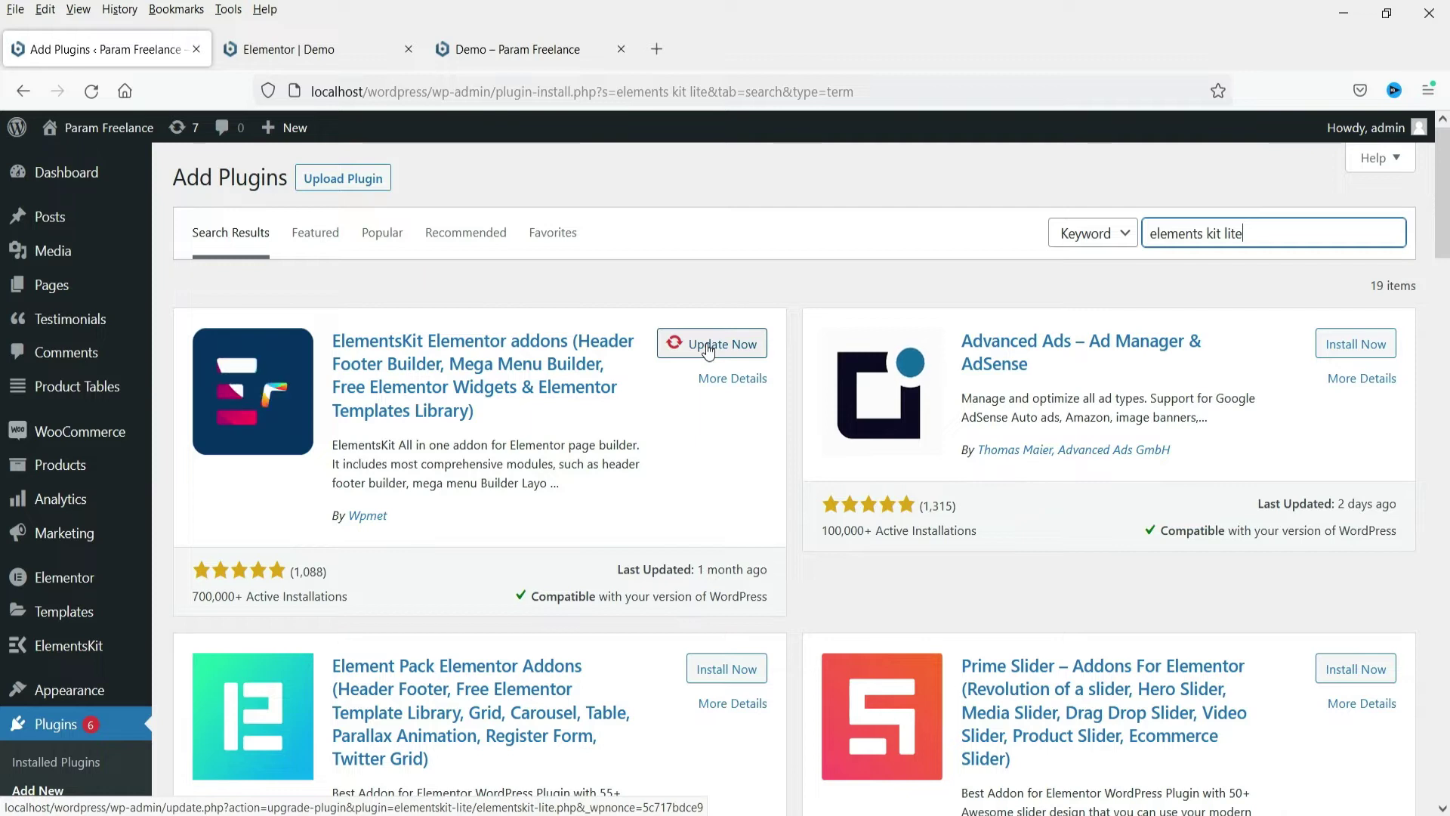
click(56, 761)
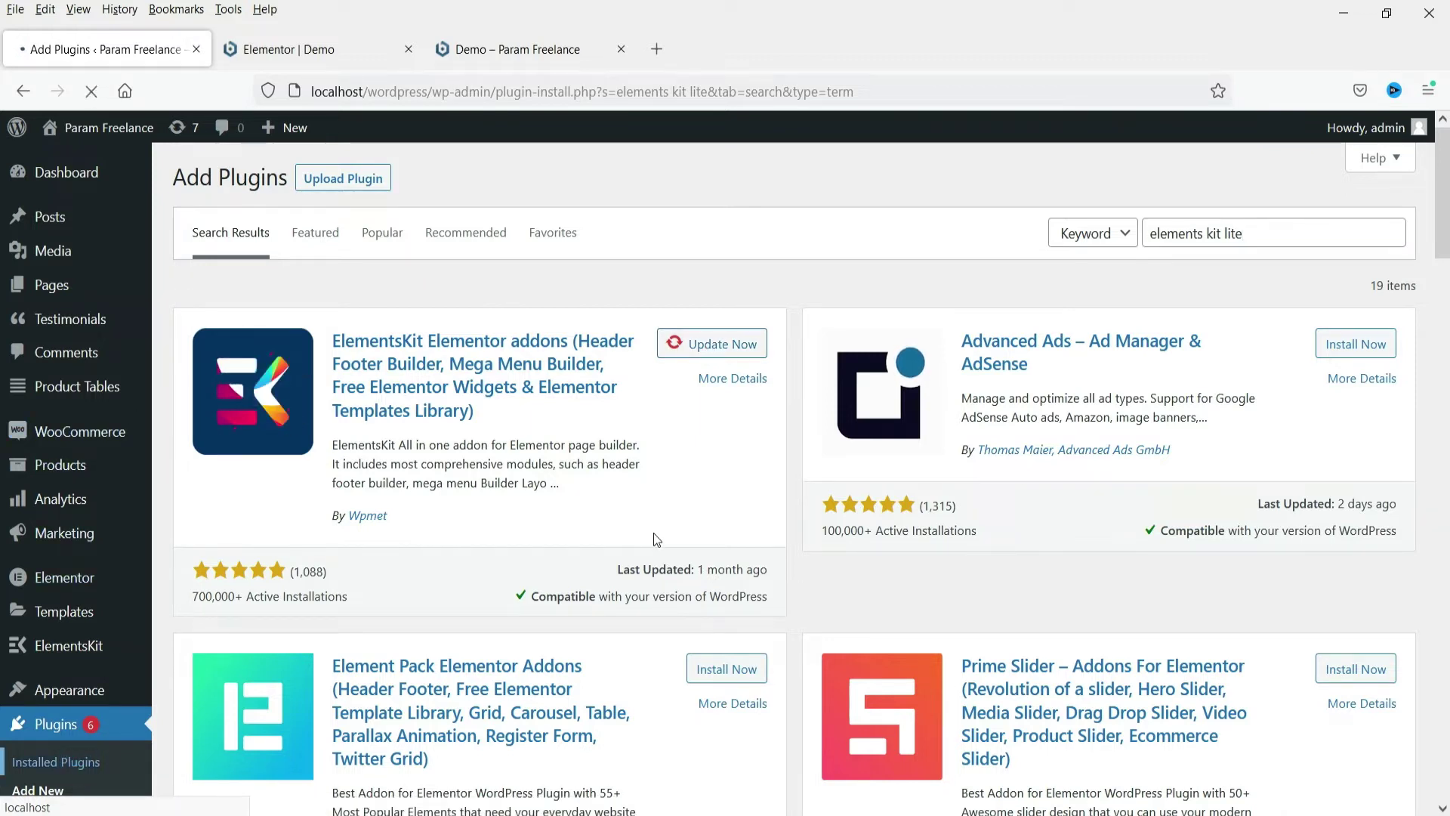
scroll(654, 533, down, 8)
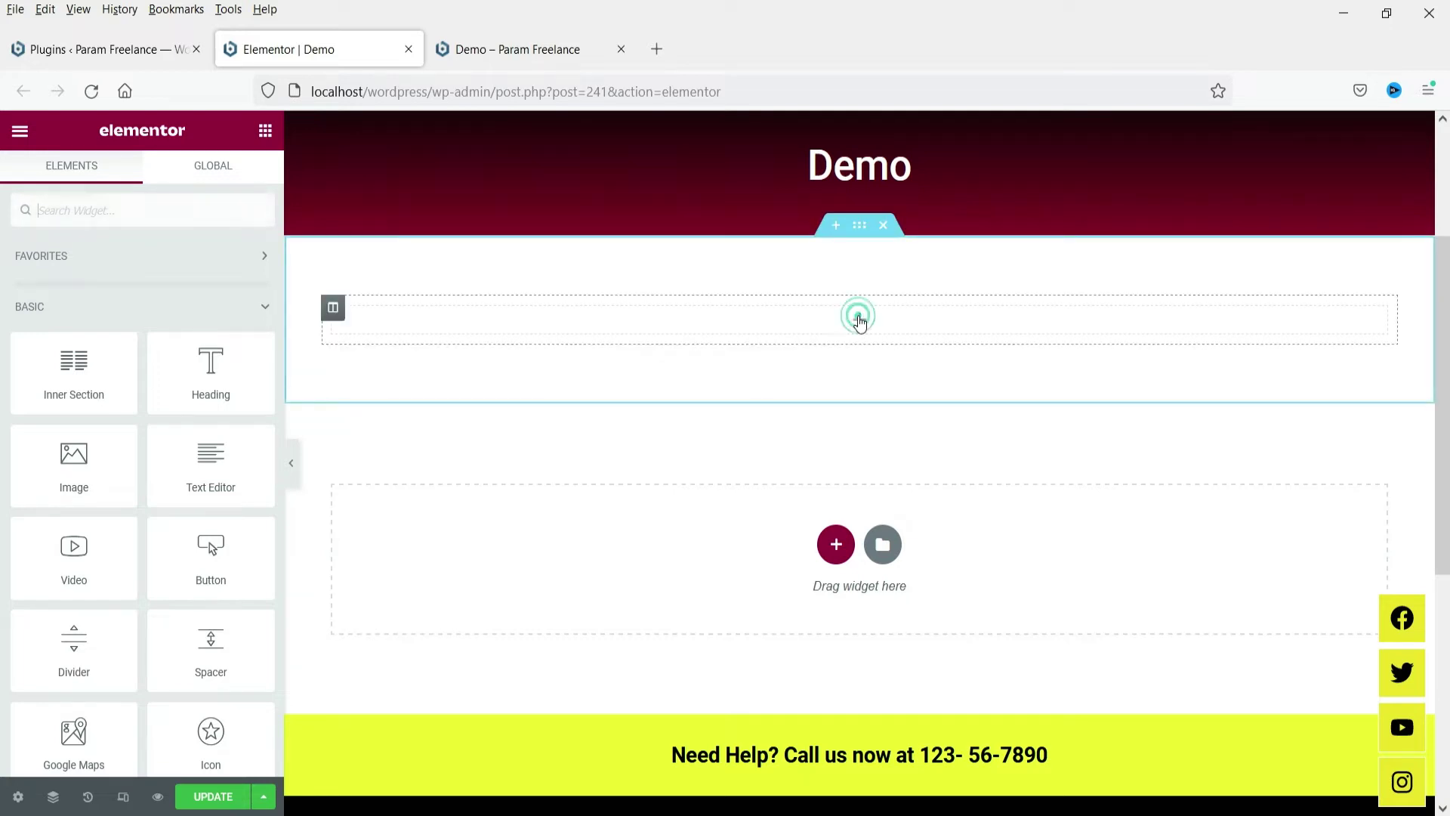
Step: Search the widgets for 'image' and drop an Image Comparison widget into the empty section
click(96, 207)
text(image)
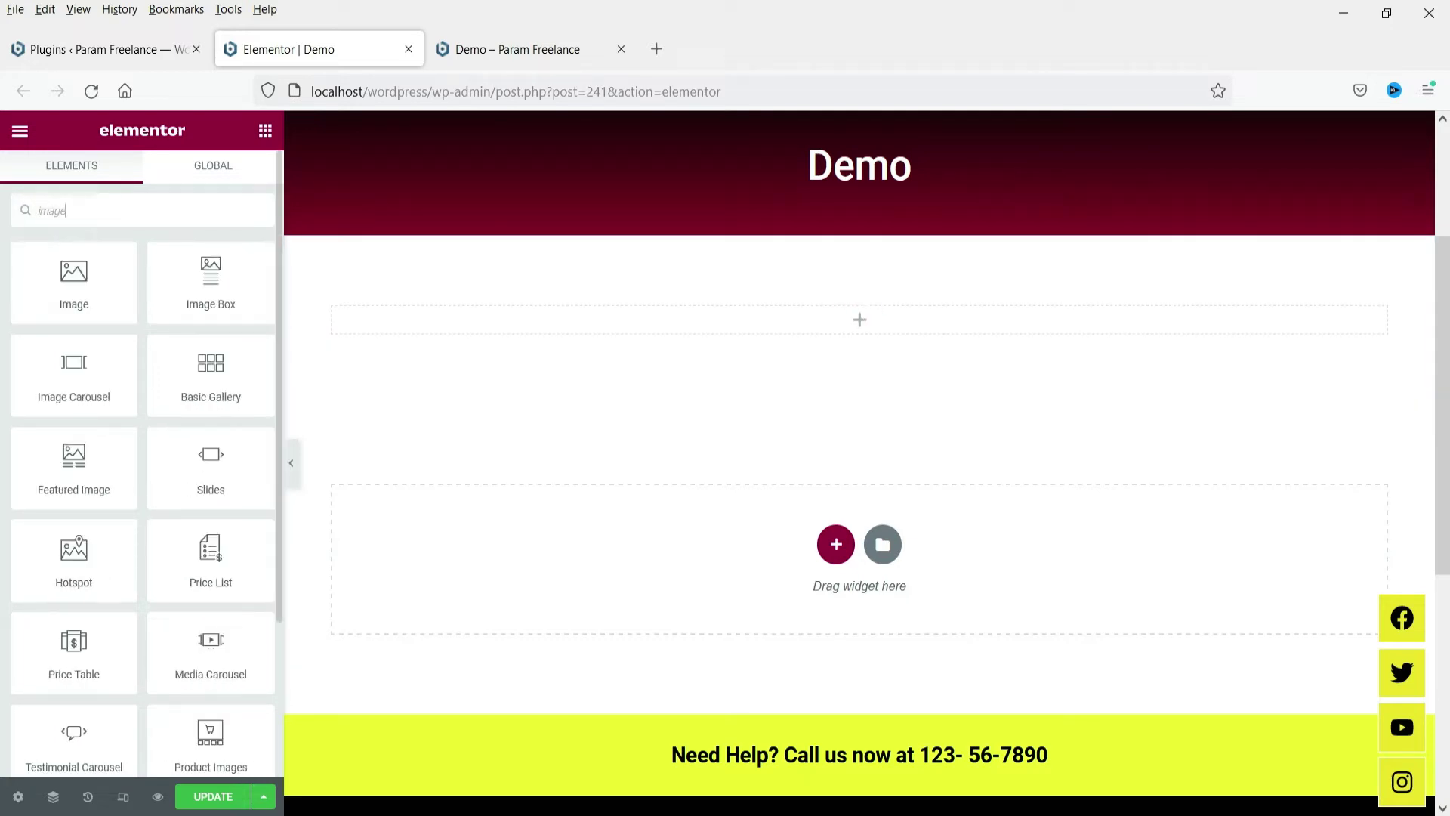
scroll(198, 524, down, 3)
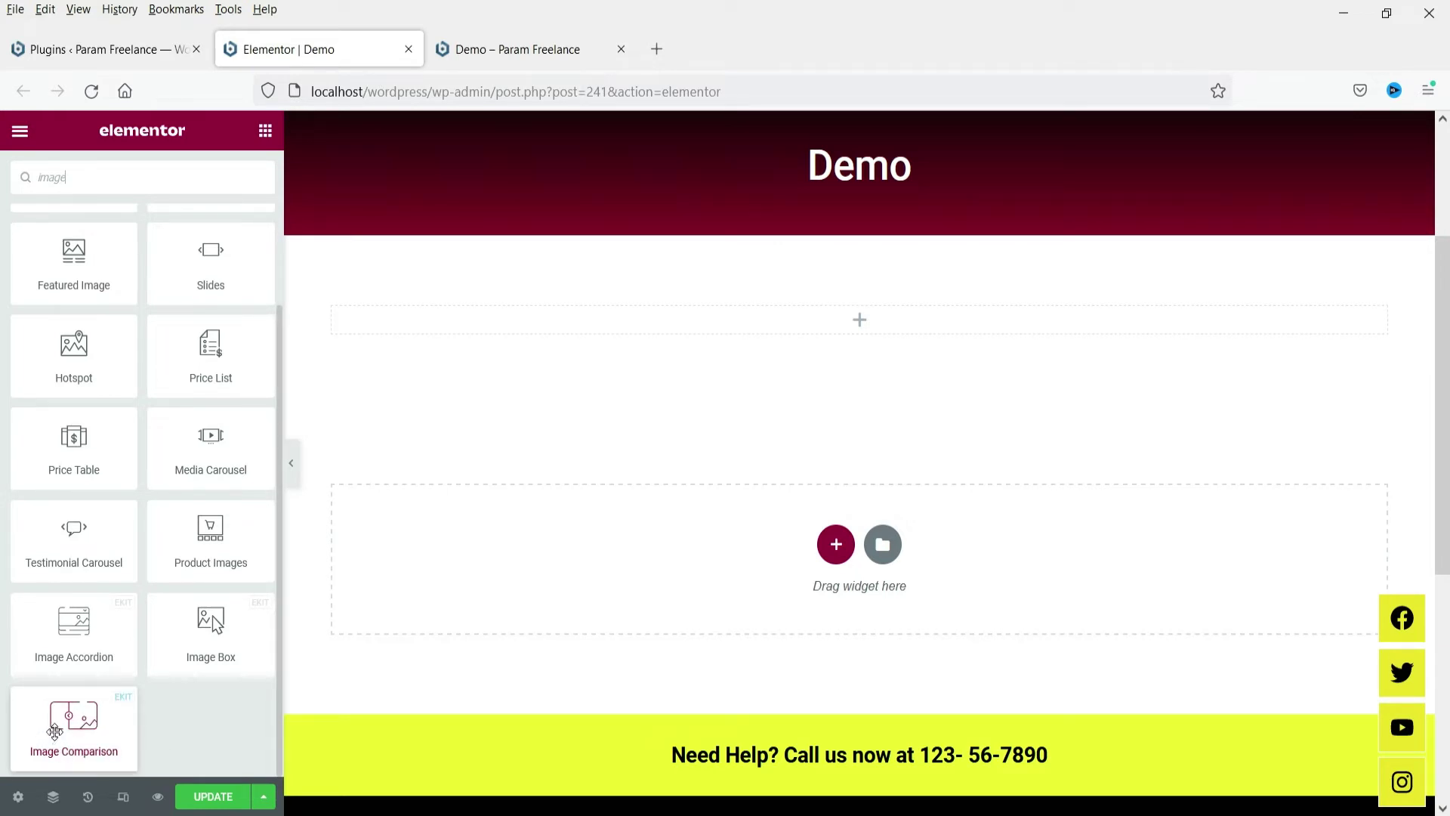
drag(58, 731, 942, 477)
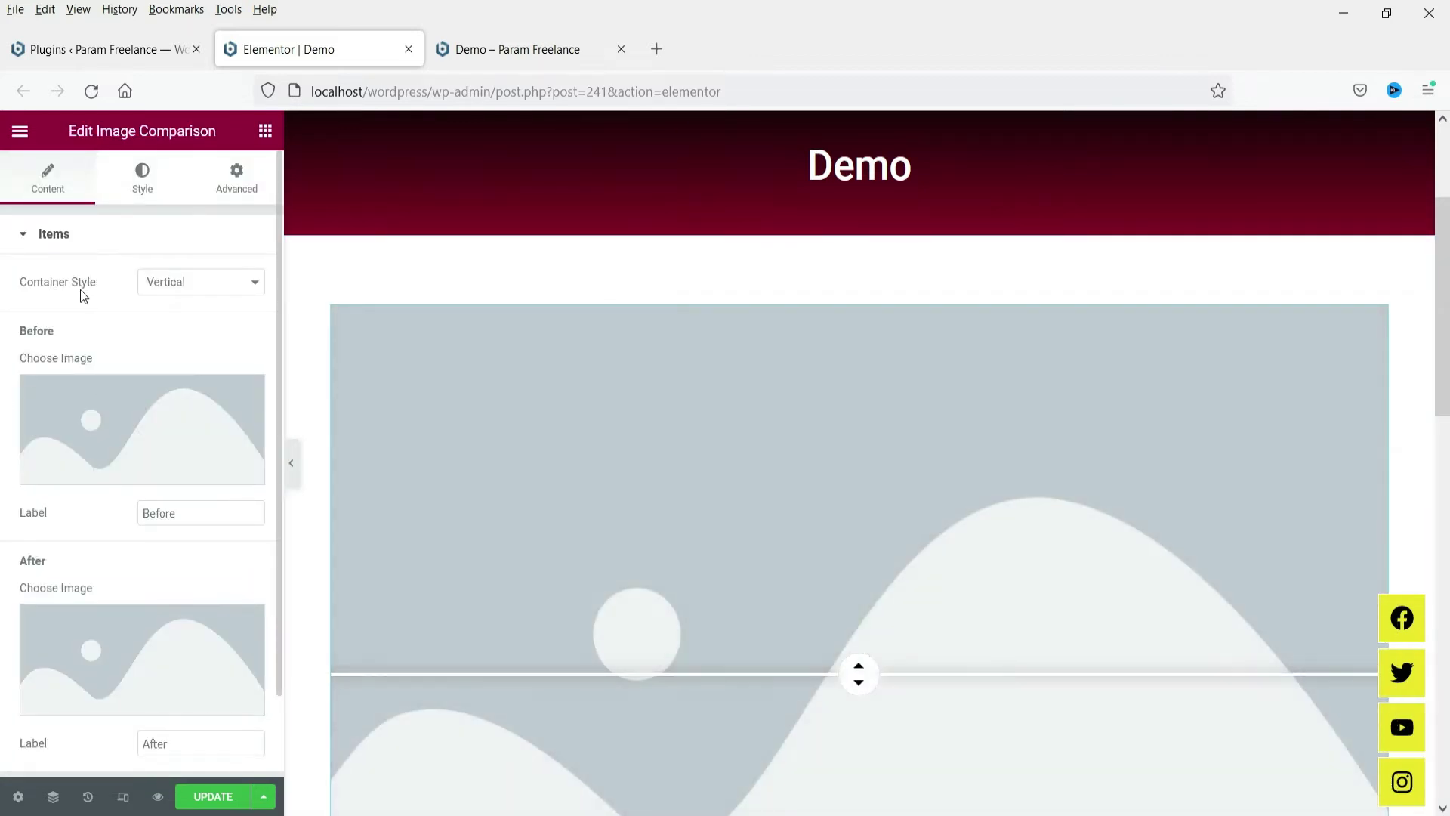
Step: Set the widget's Container Style to Horizontal
drag(1441, 246, 1441, 317)
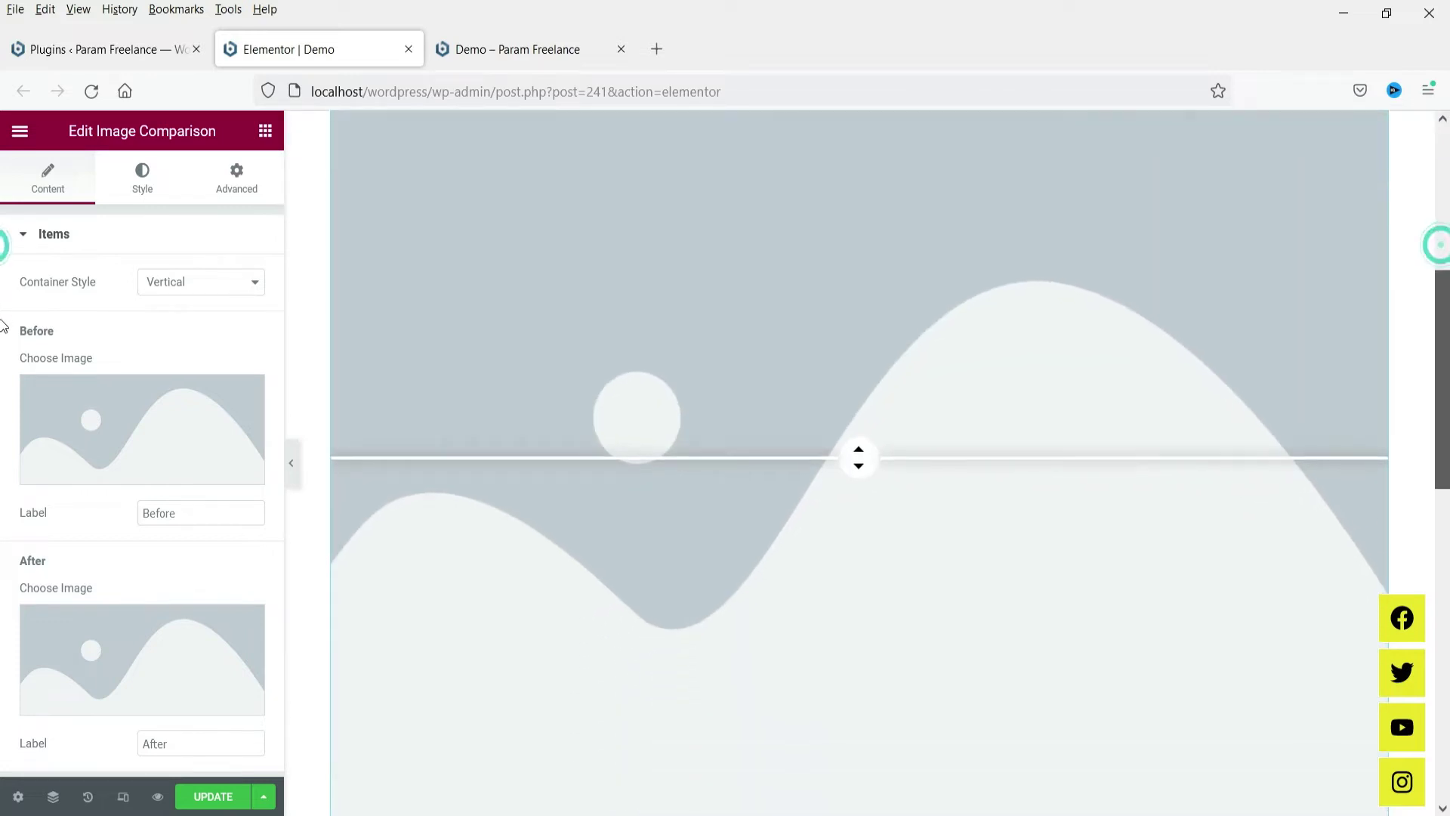
click(214, 284)
click(204, 312)
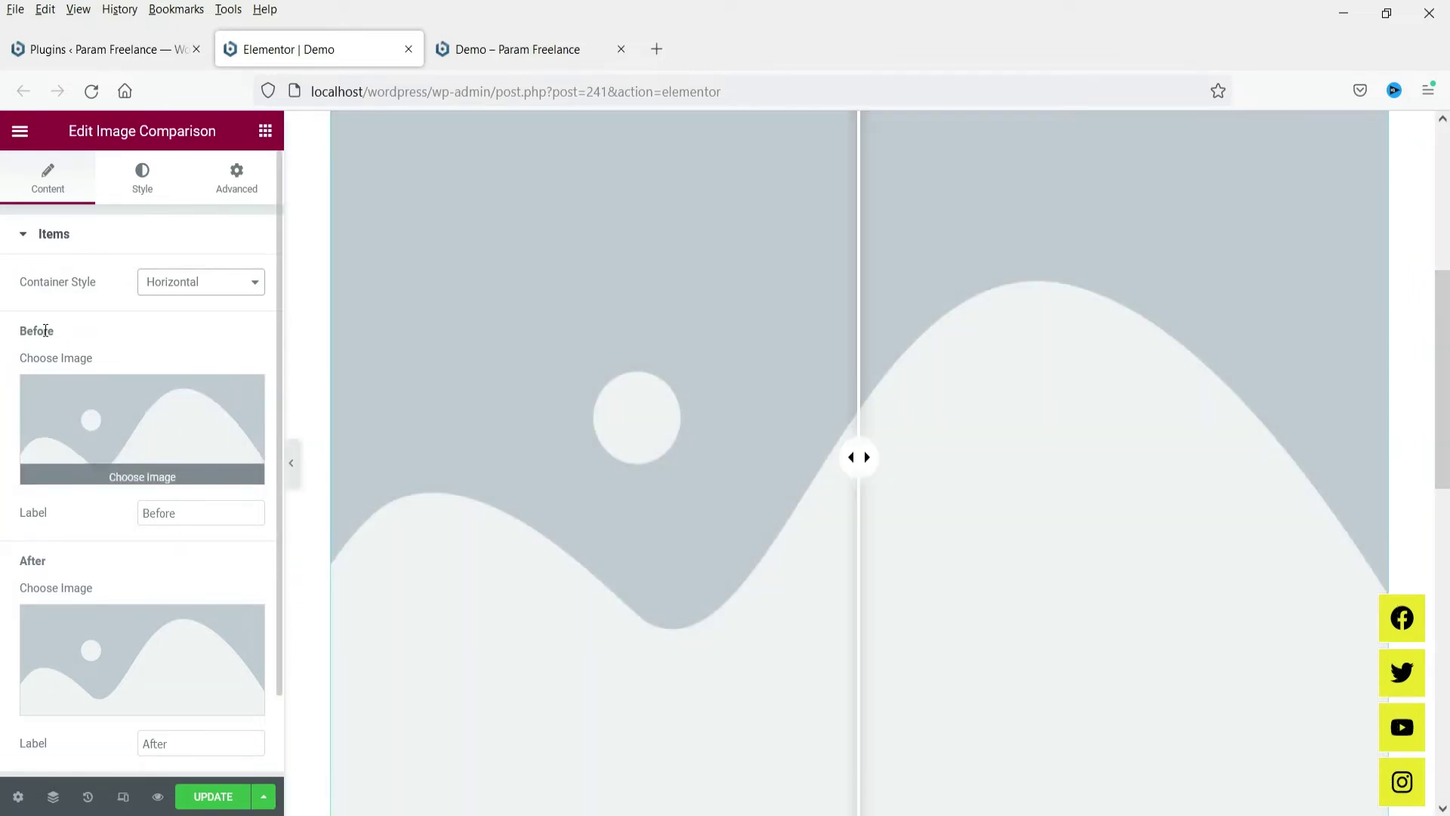
Step: Insert makeup-before.jpg from the Media Library as the Before image
mouse_move(88, 420)
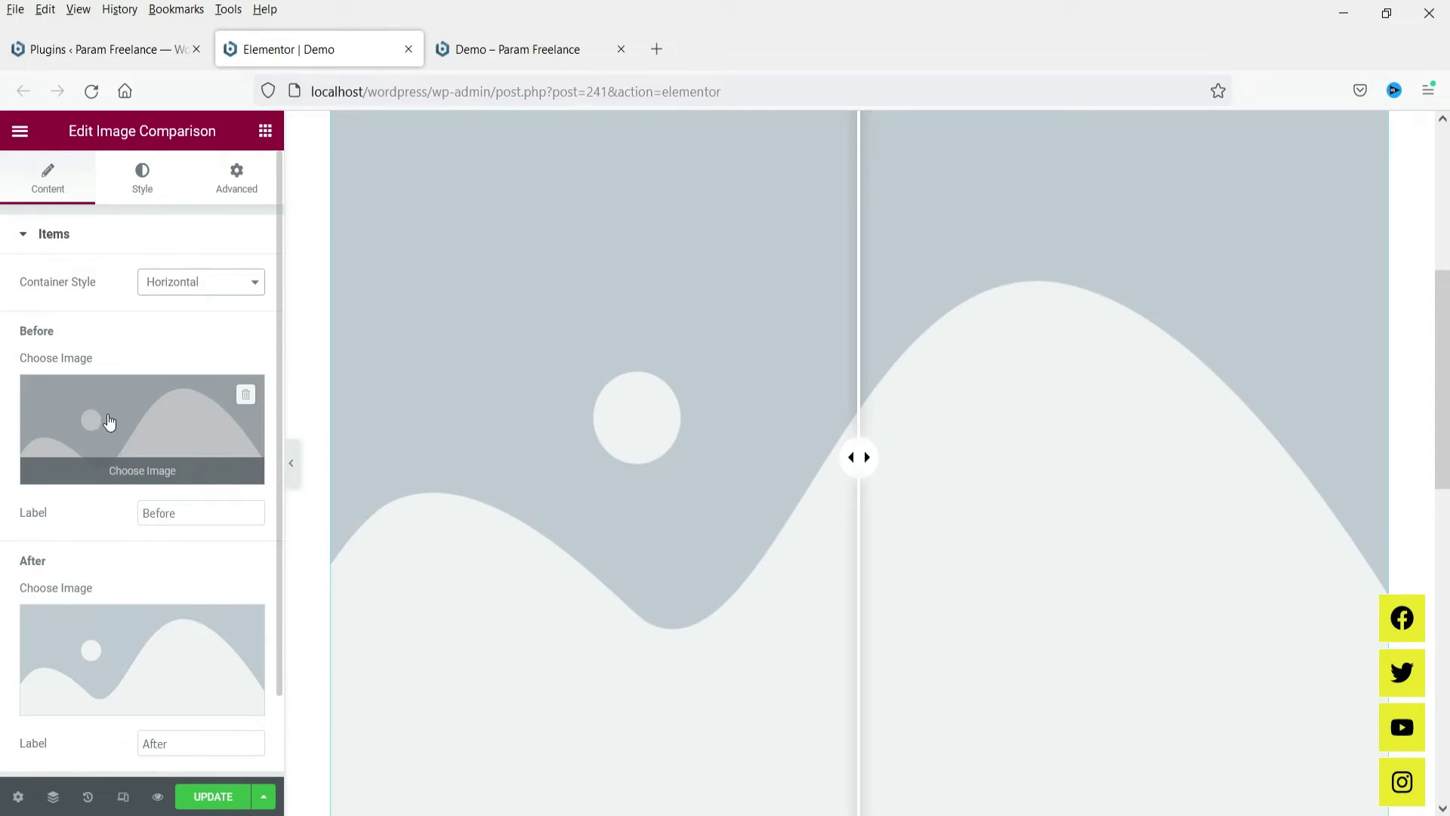
click(108, 421)
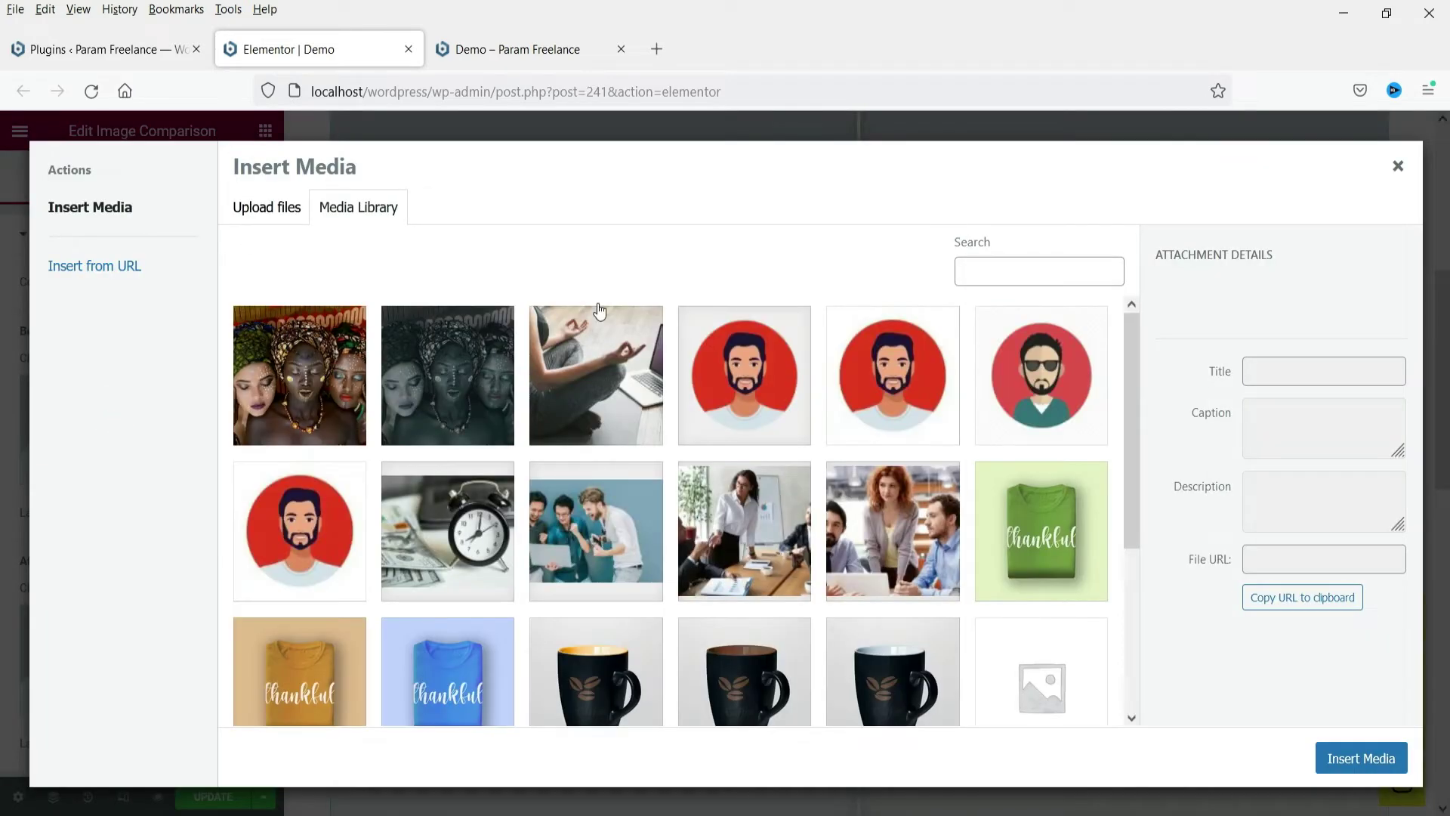
click(435, 375)
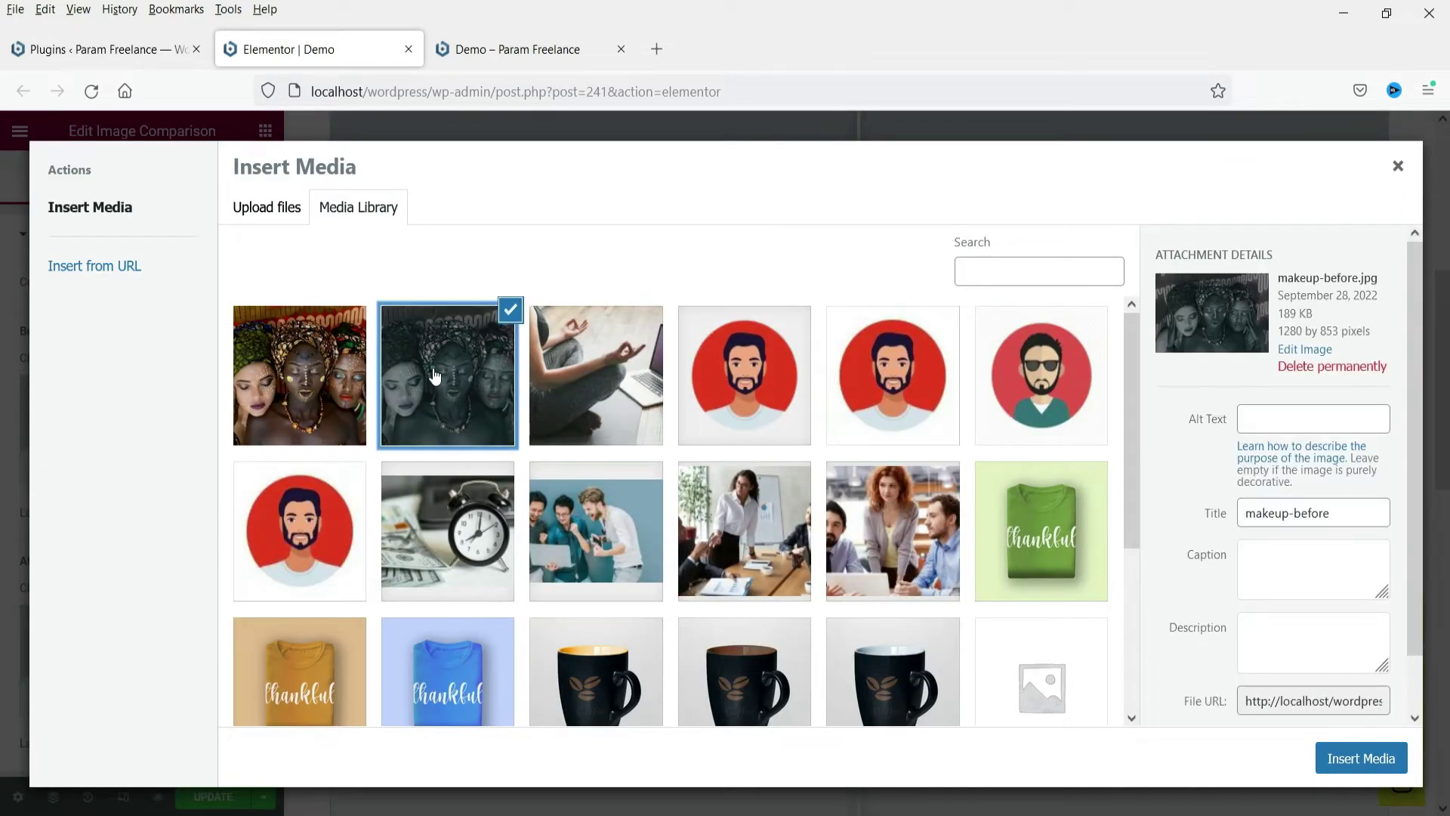
click(1361, 758)
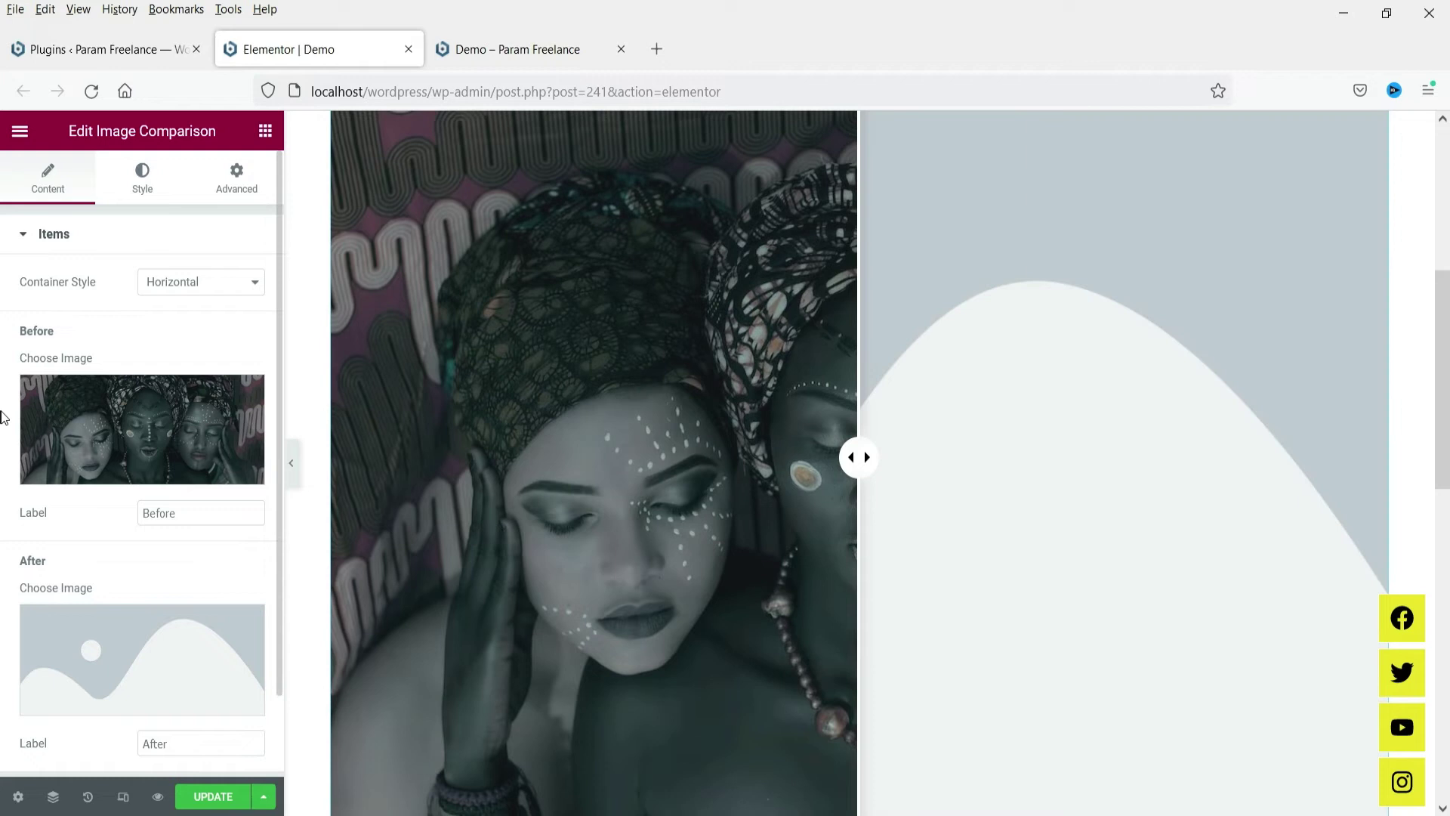
Step: Insert makeup-after.jpg from the Media Library as the After image
click(95, 671)
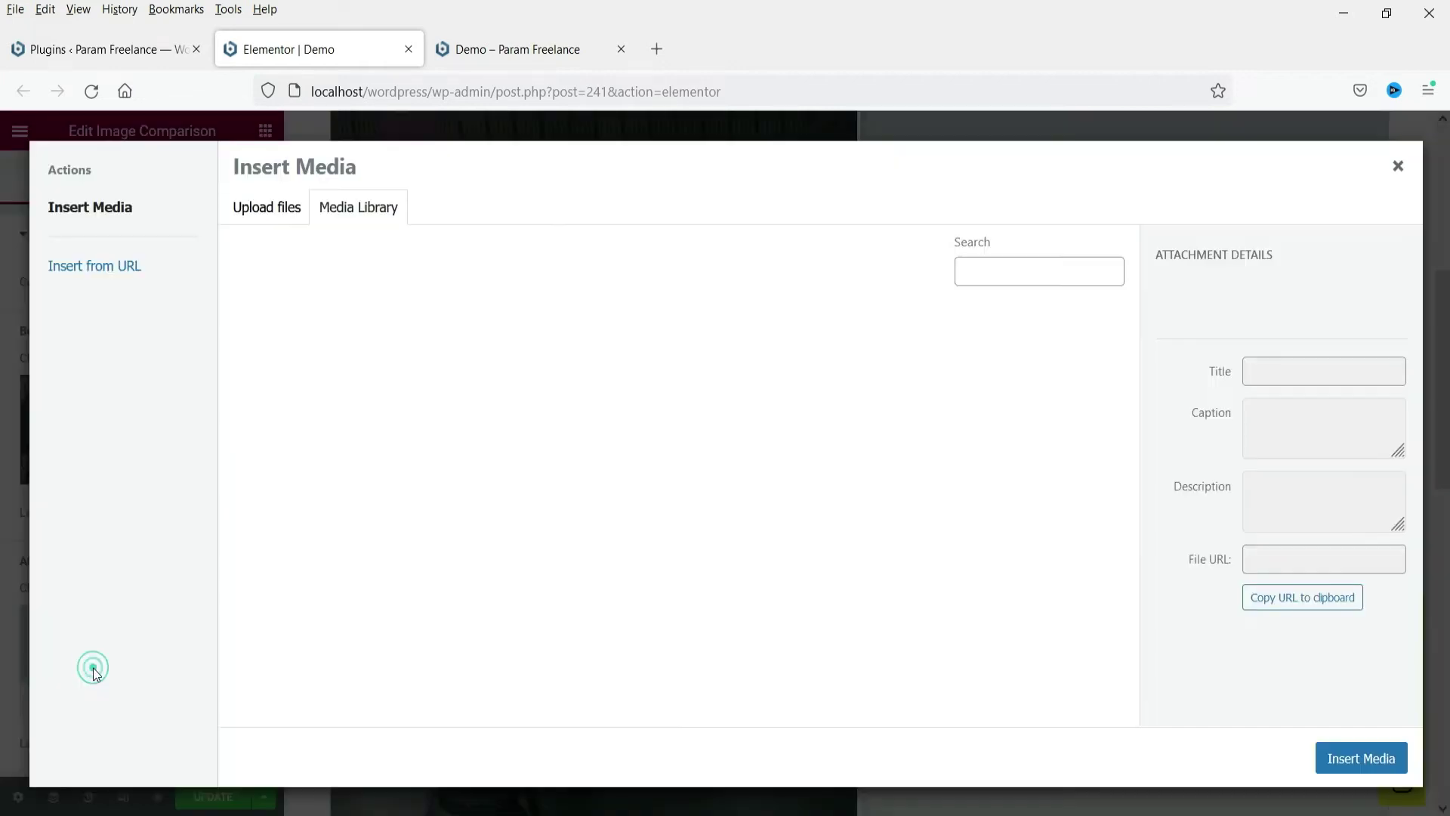
click(284, 370)
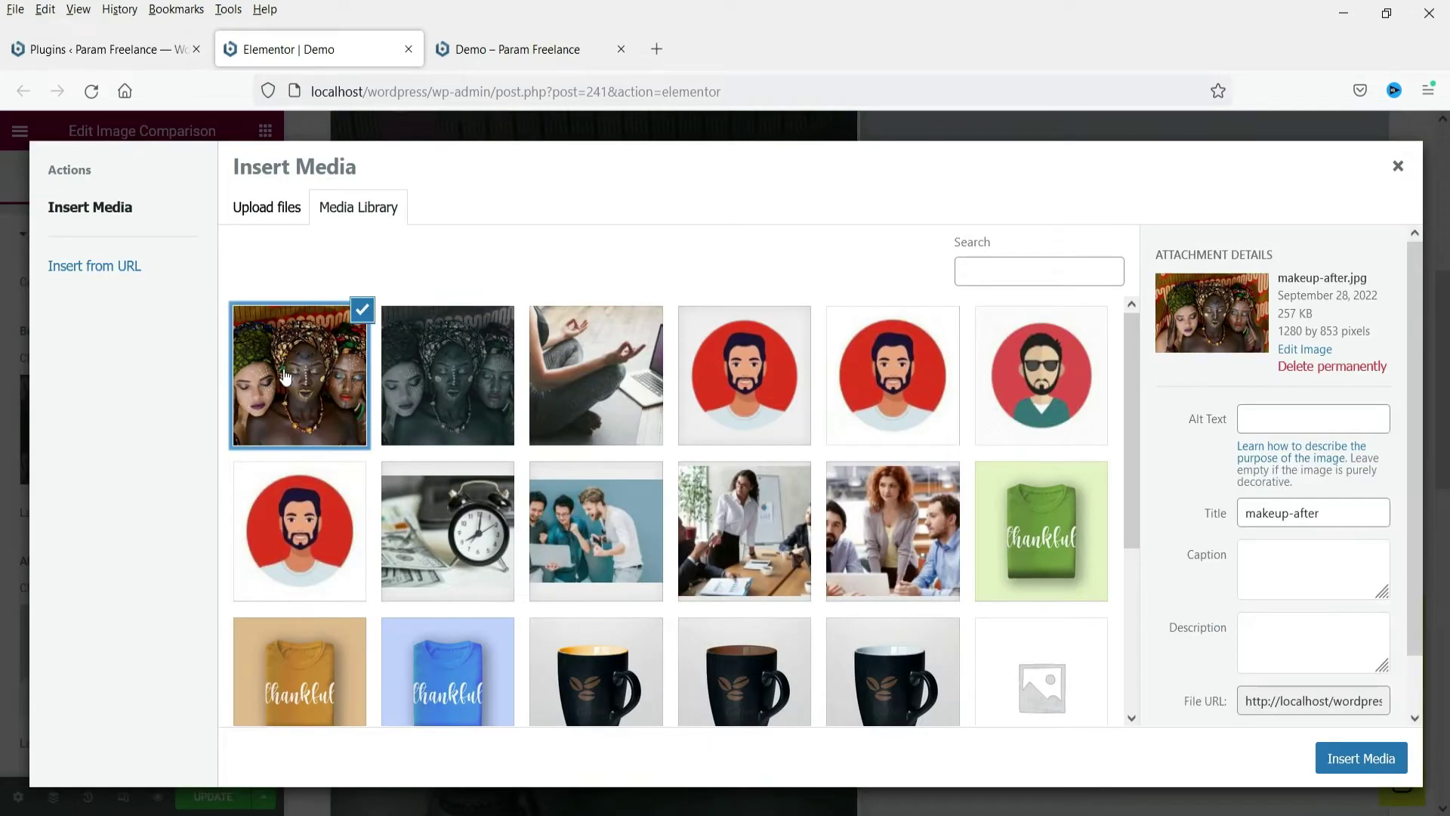
click(1334, 757)
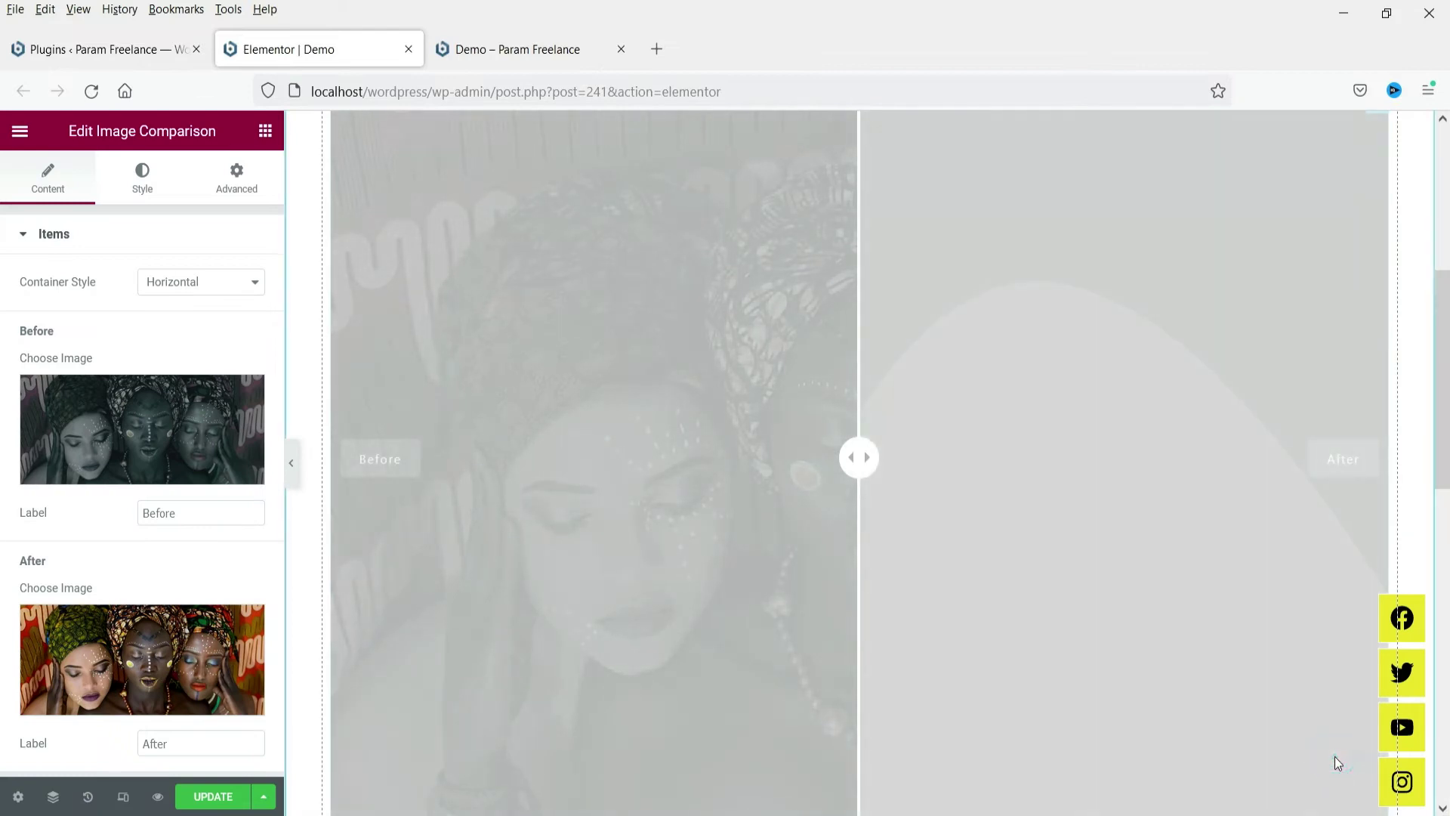
scroll(1443, 417, down, 1)
scroll(1443, 418, down, 3)
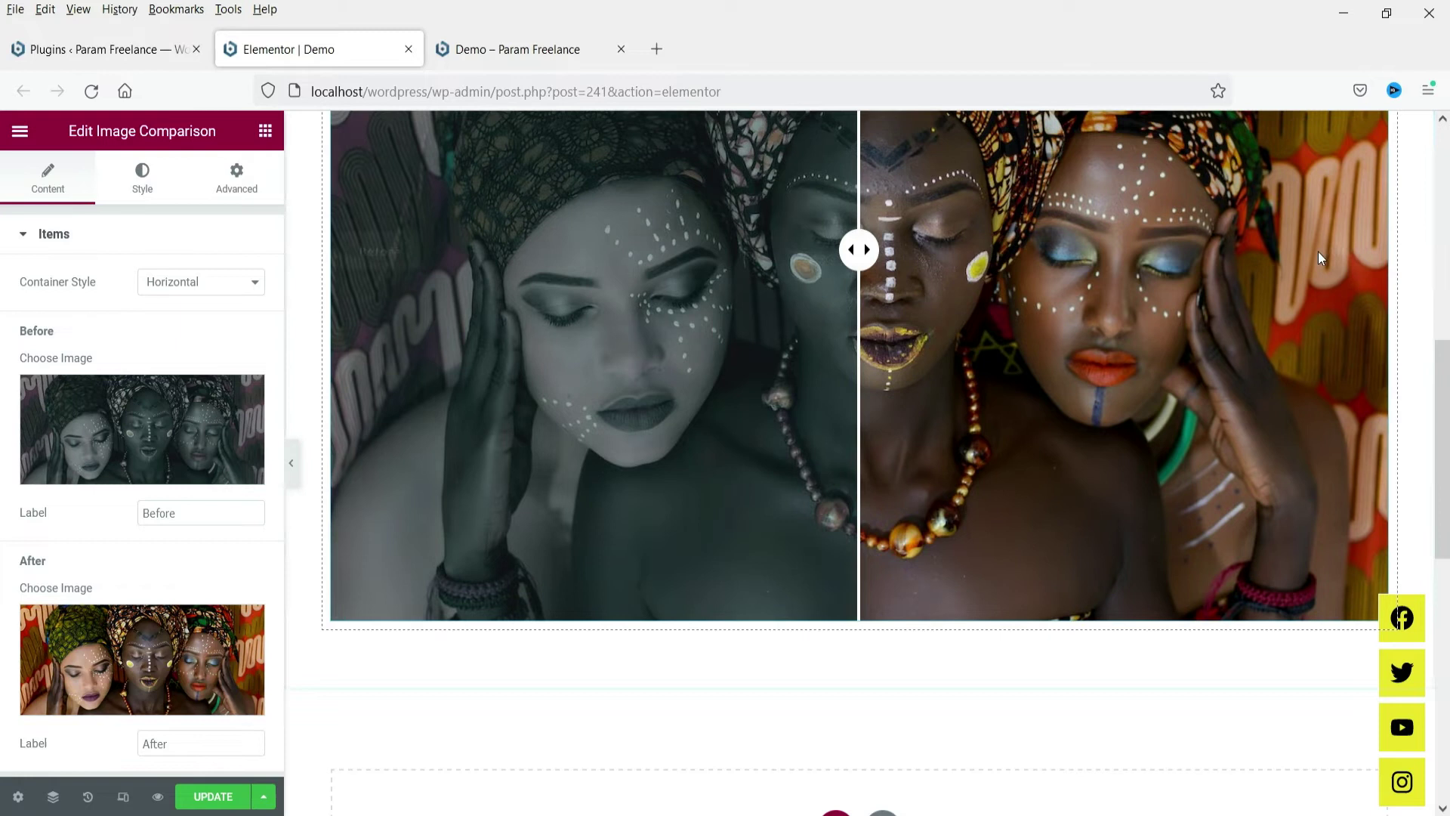
Step: Expand Settings and try an Offset of 80 before settling on 50
scroll(188, 492, down, 2)
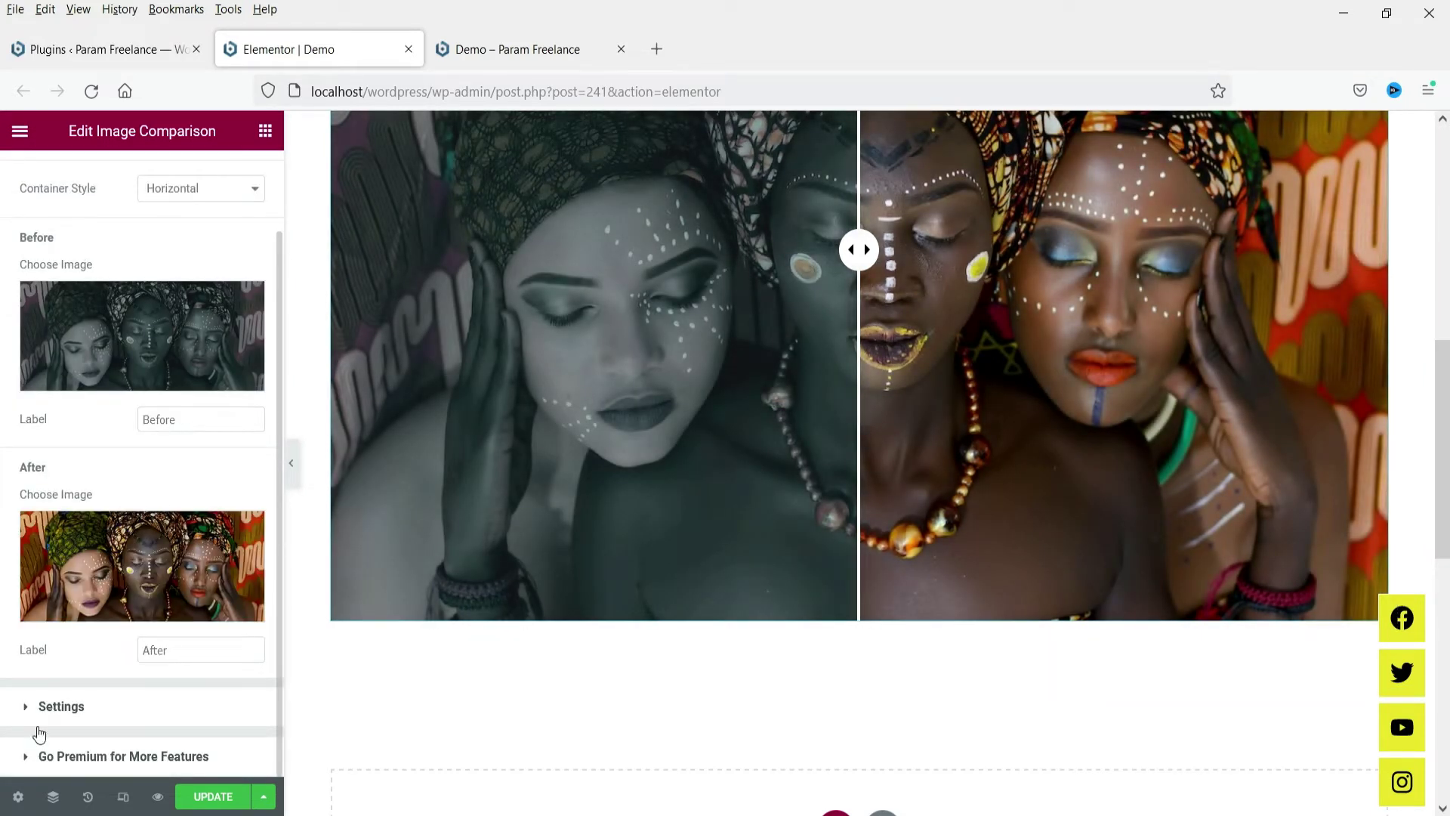
click(92, 704)
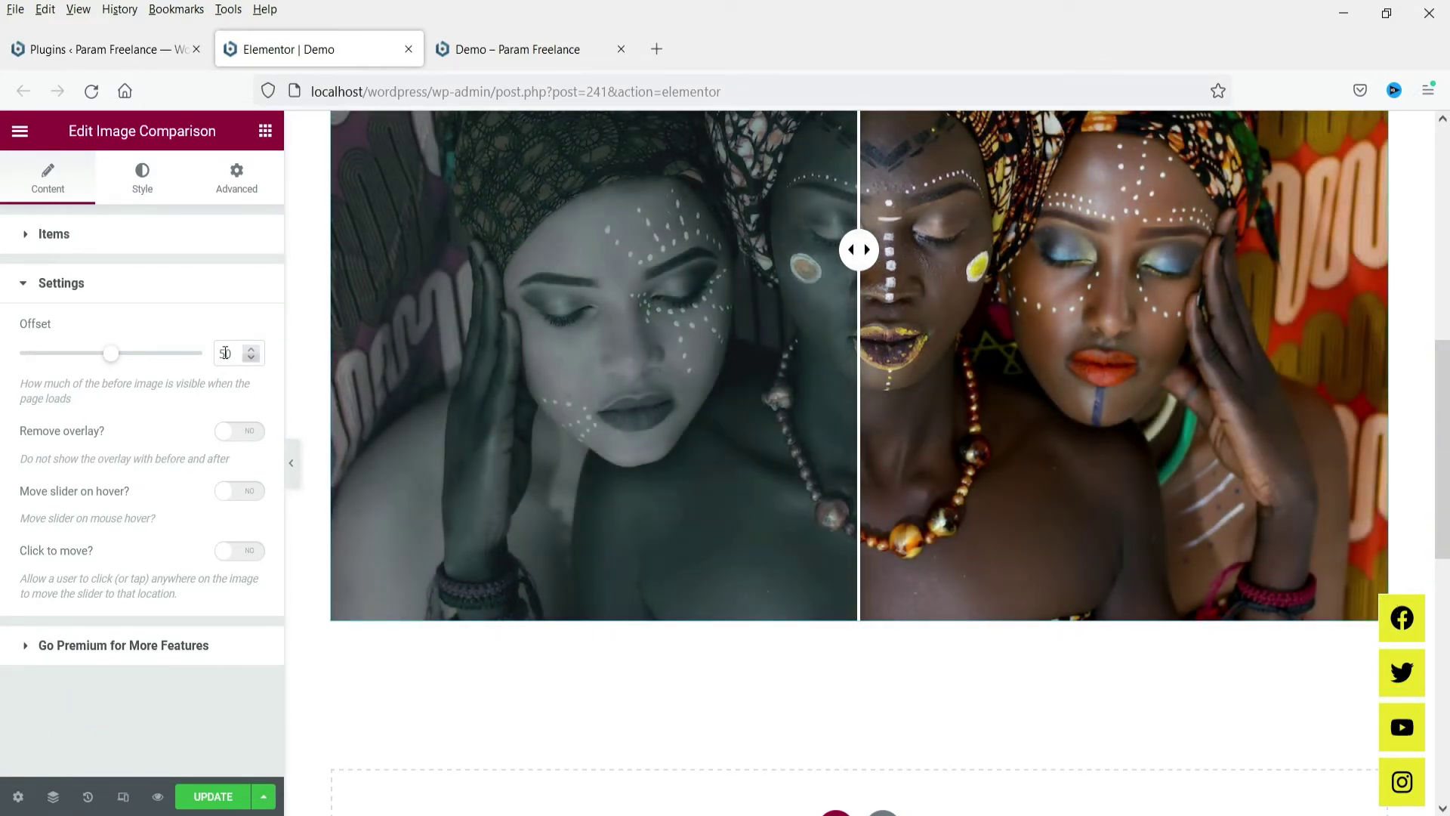
double_click(225, 353)
text(80)
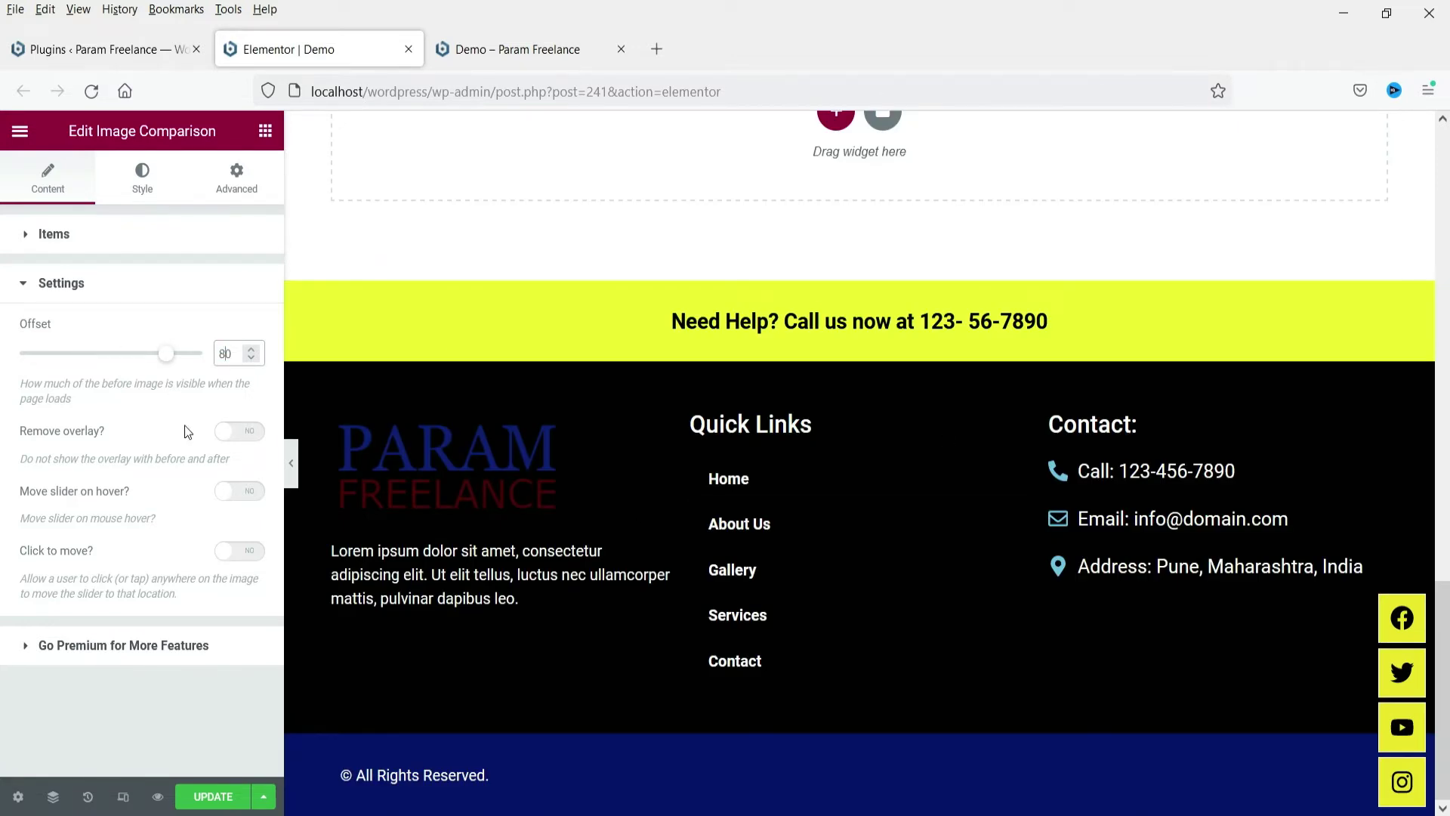
scroll(911, 256, up, 10)
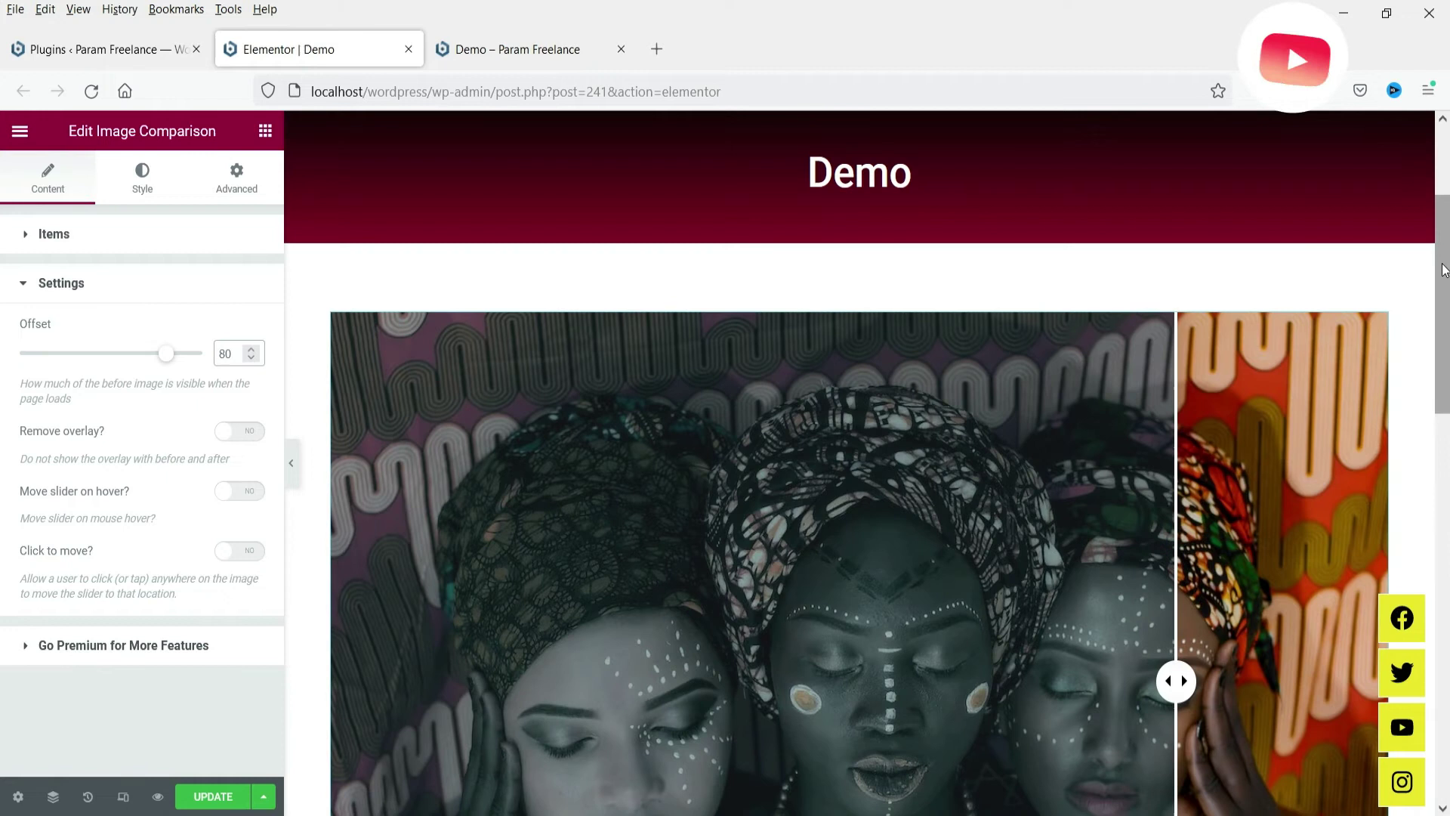
scroll(1437, 341, down, 4)
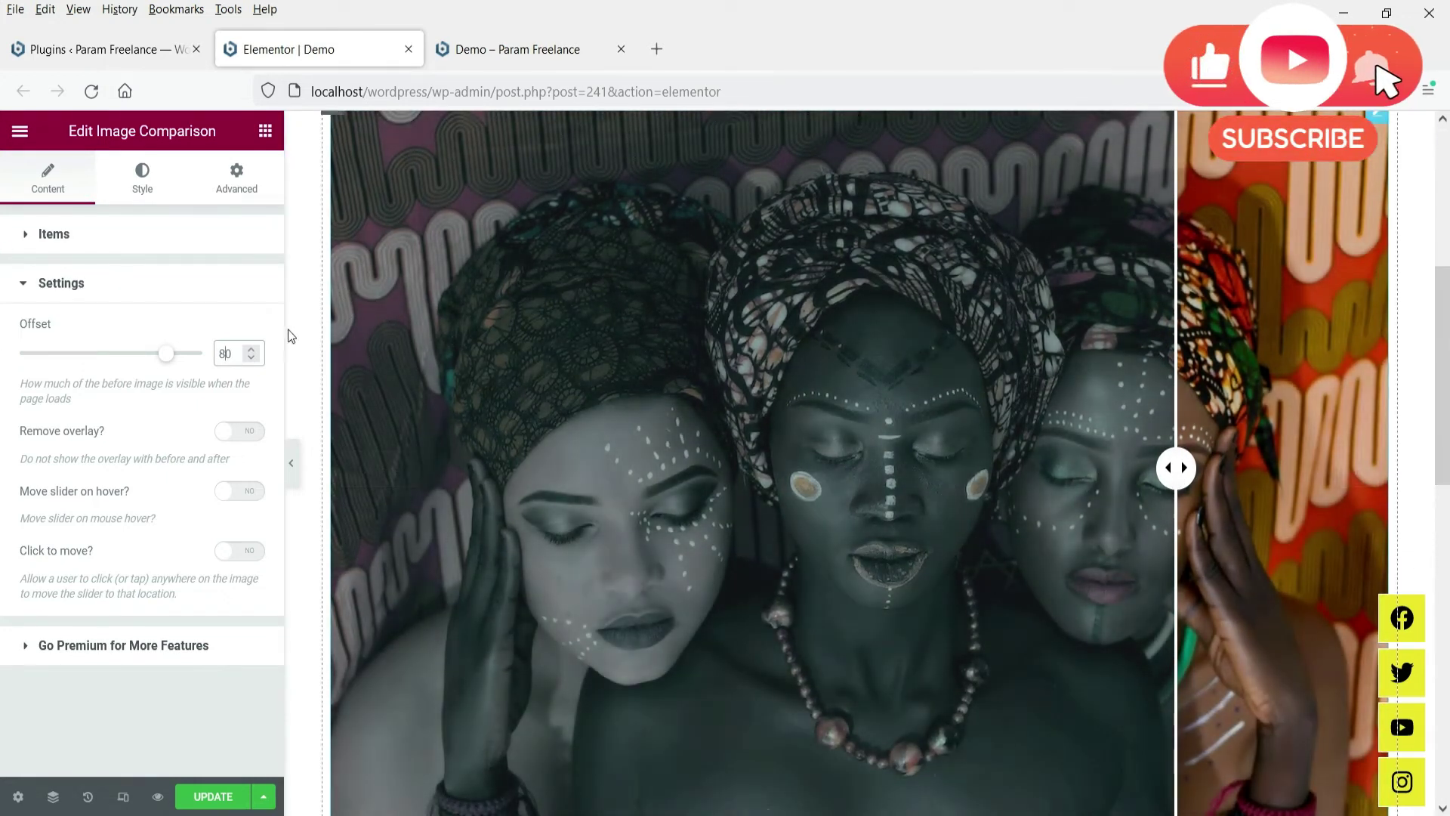
text(5)
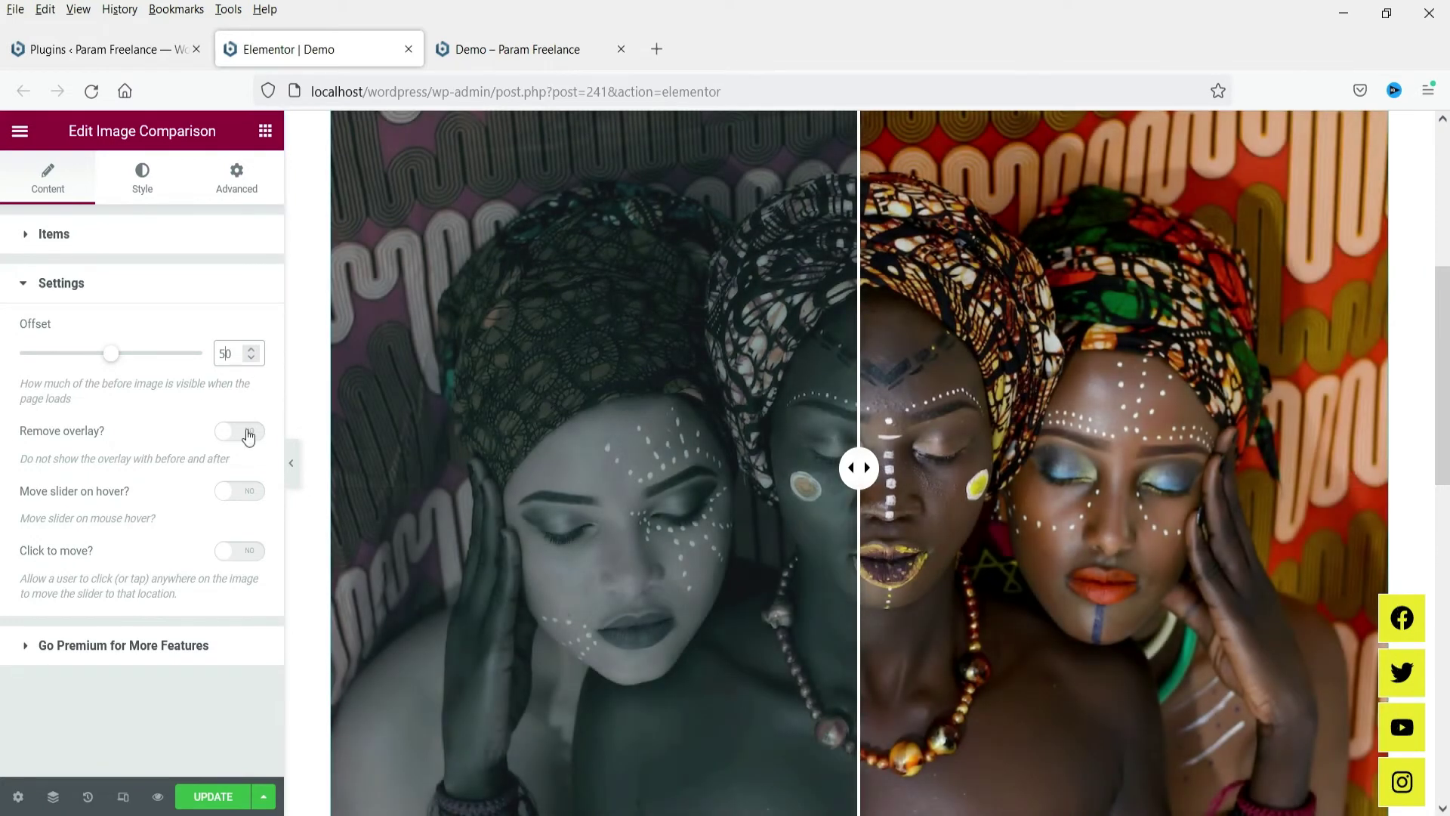
Step: Try the Remove overlay and hover toggles, then enable Click to move? and test it
click(244, 432)
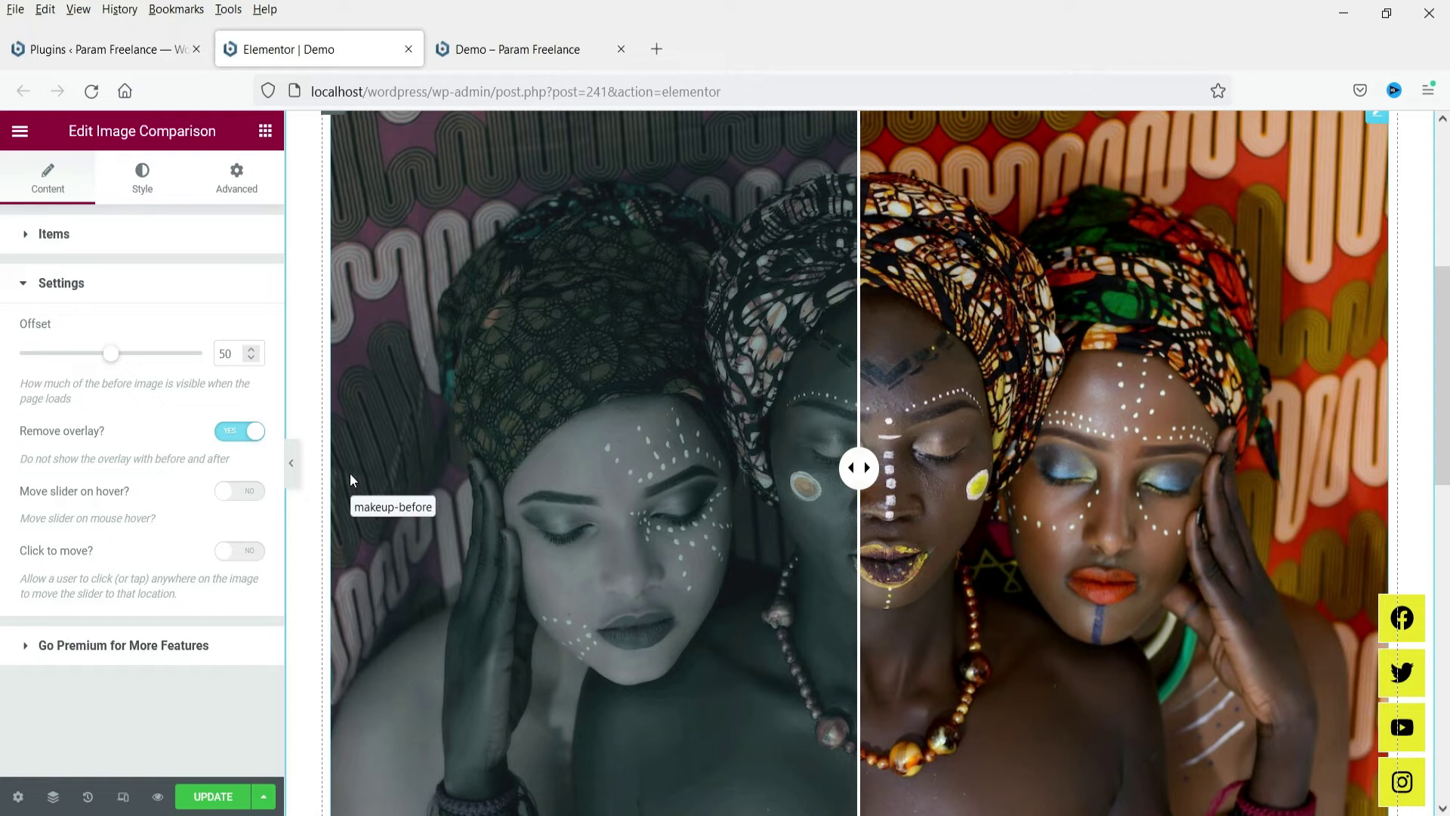
click(240, 437)
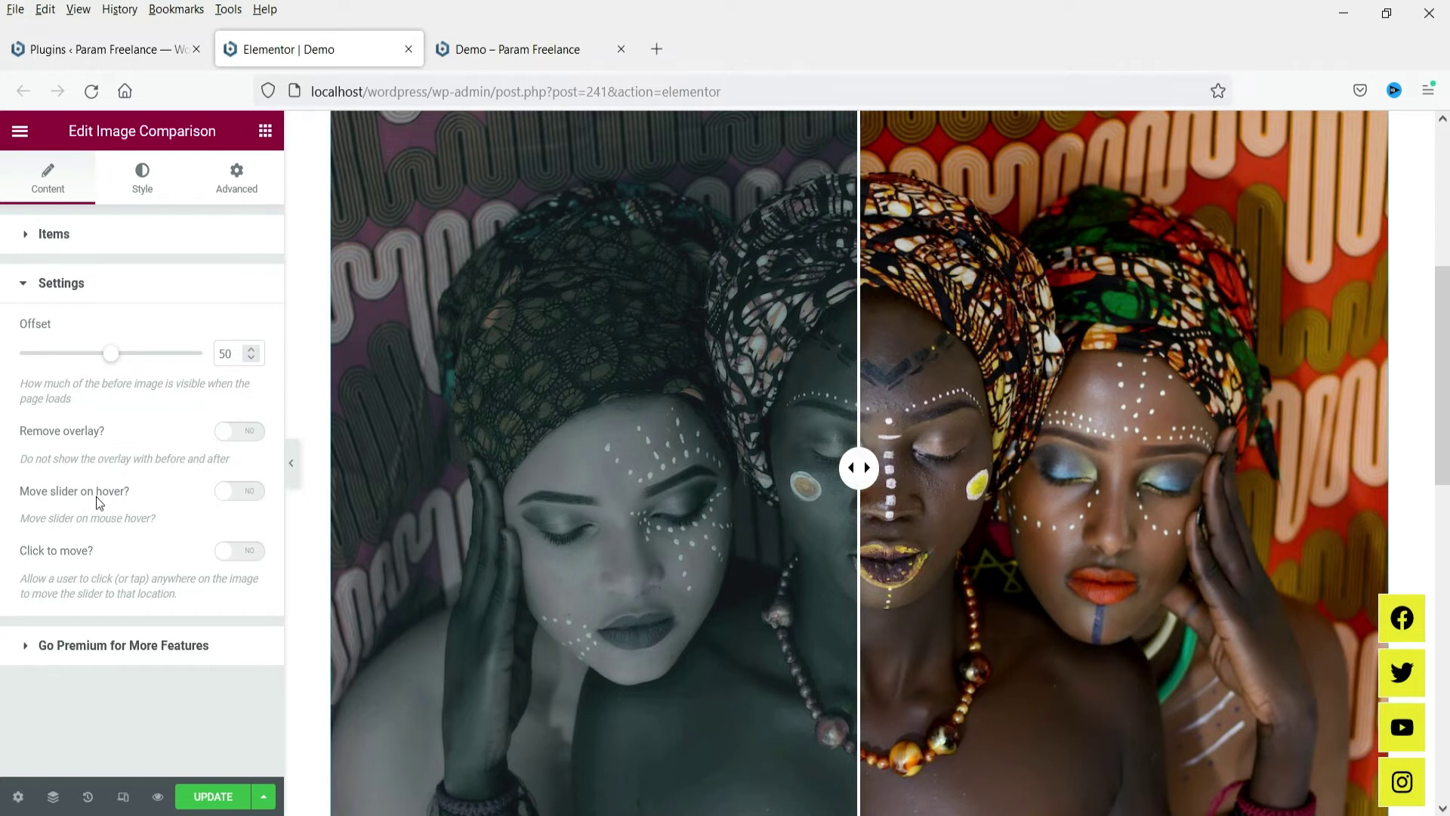
click(239, 492)
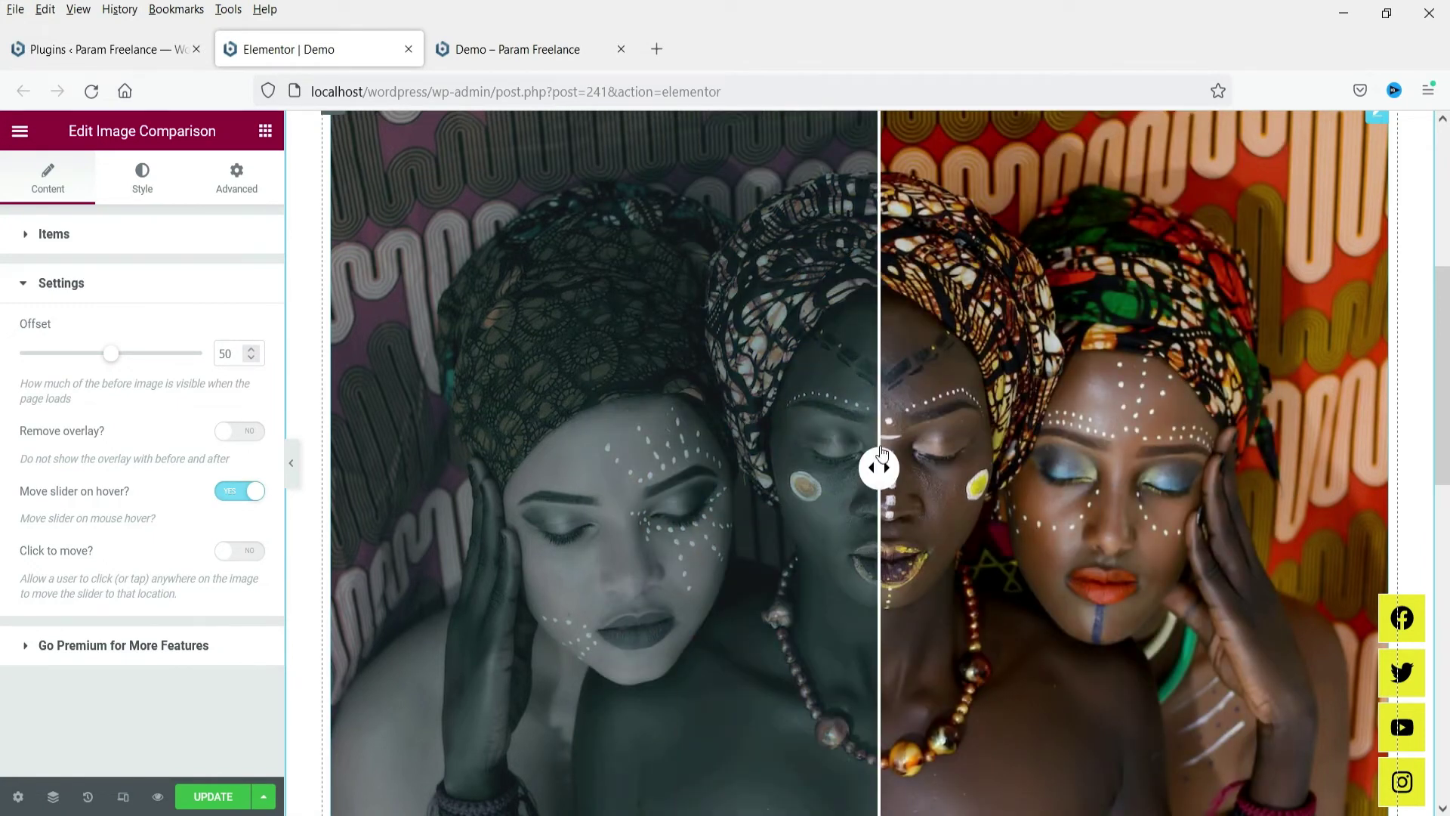
click(227, 491)
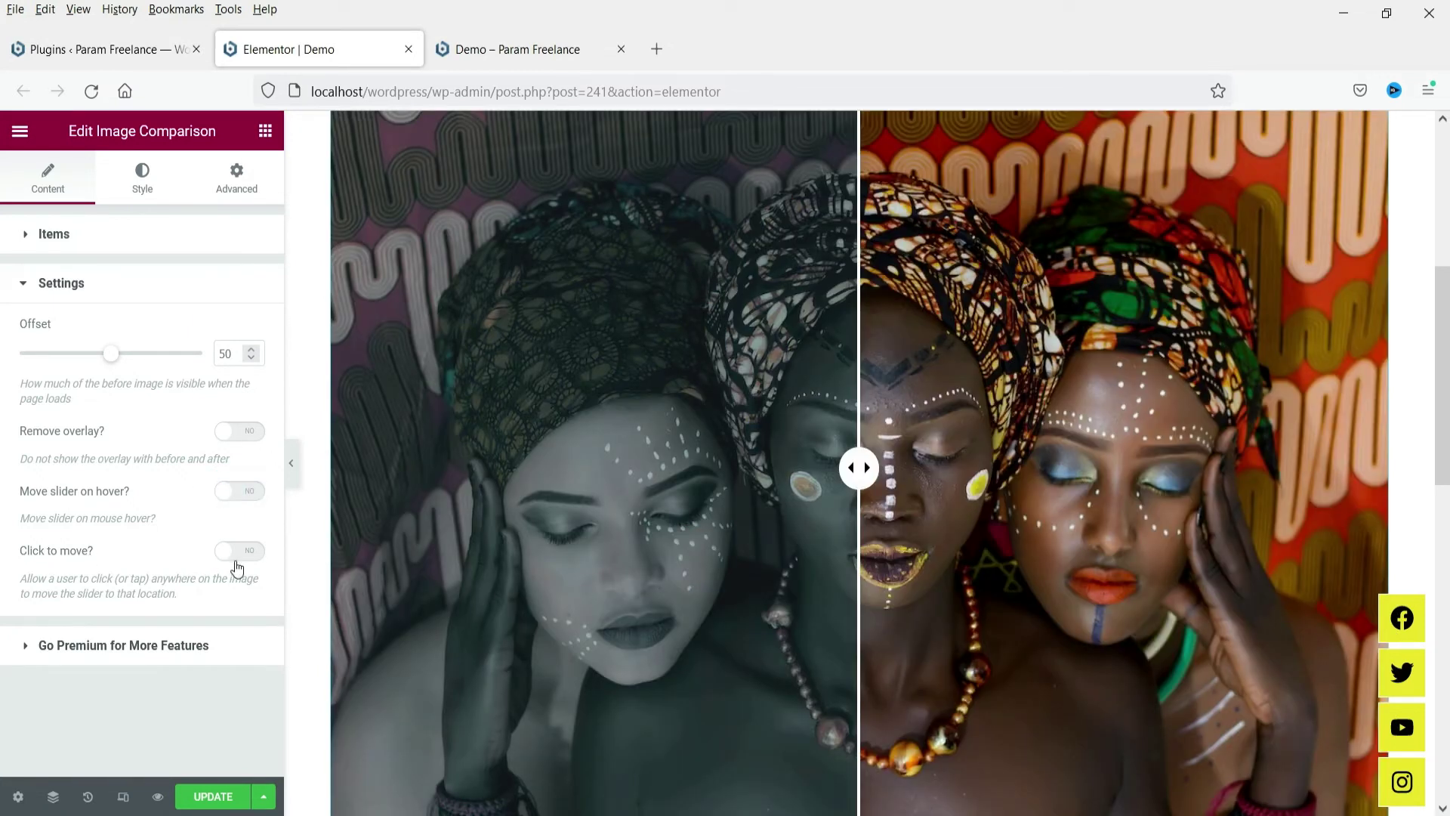
click(241, 561)
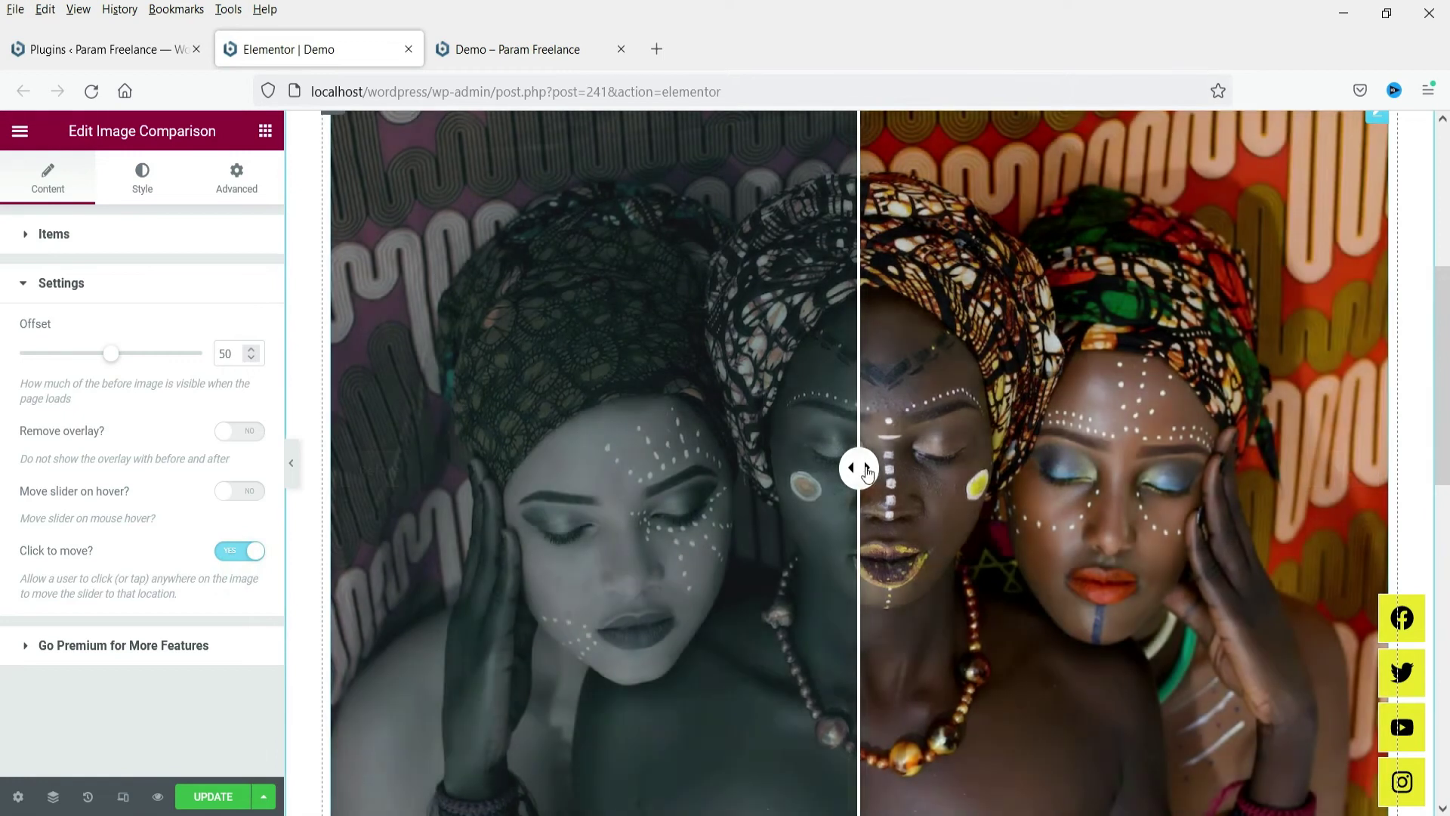
drag(867, 472, 719, 476)
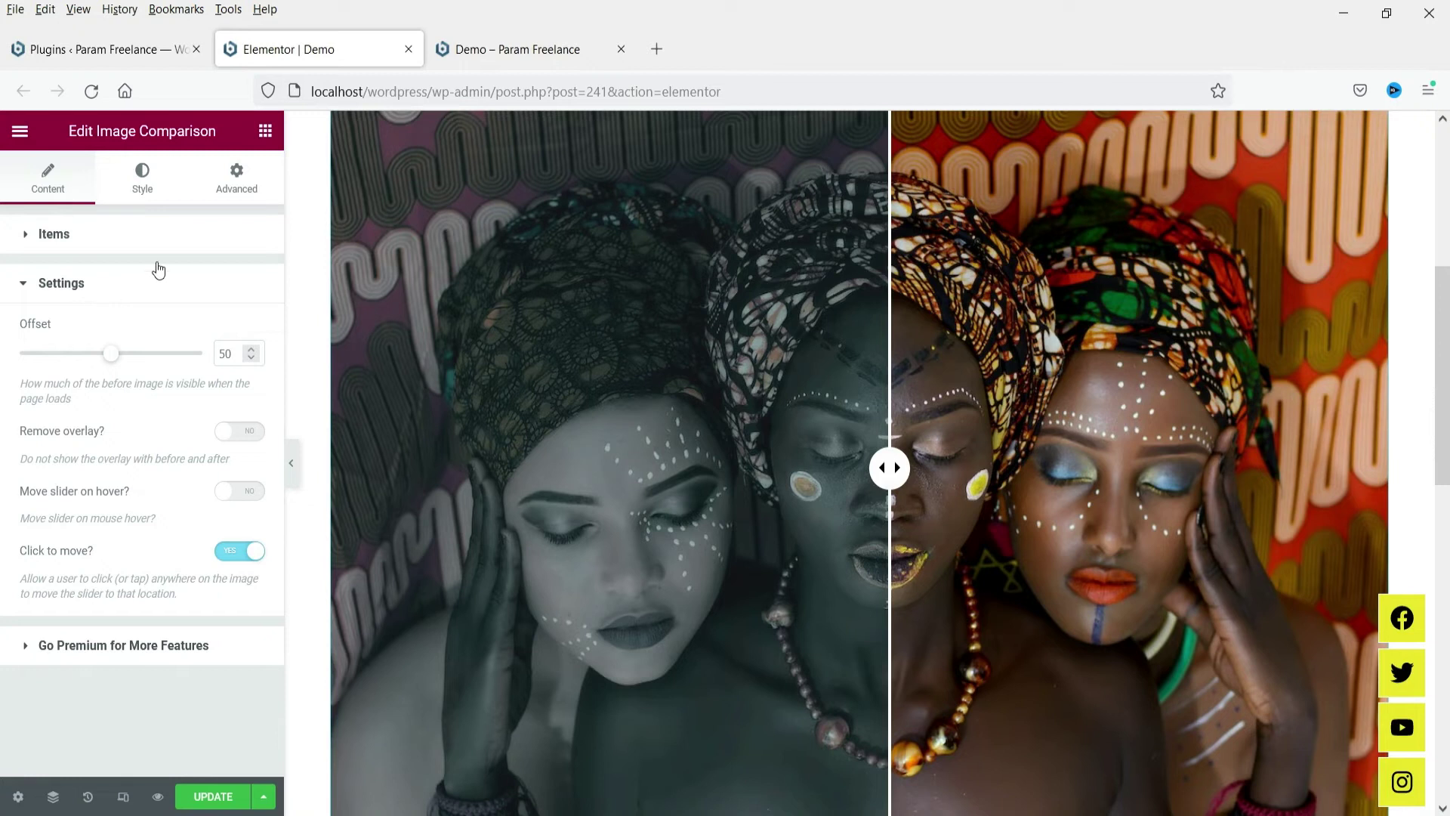
click(142, 180)
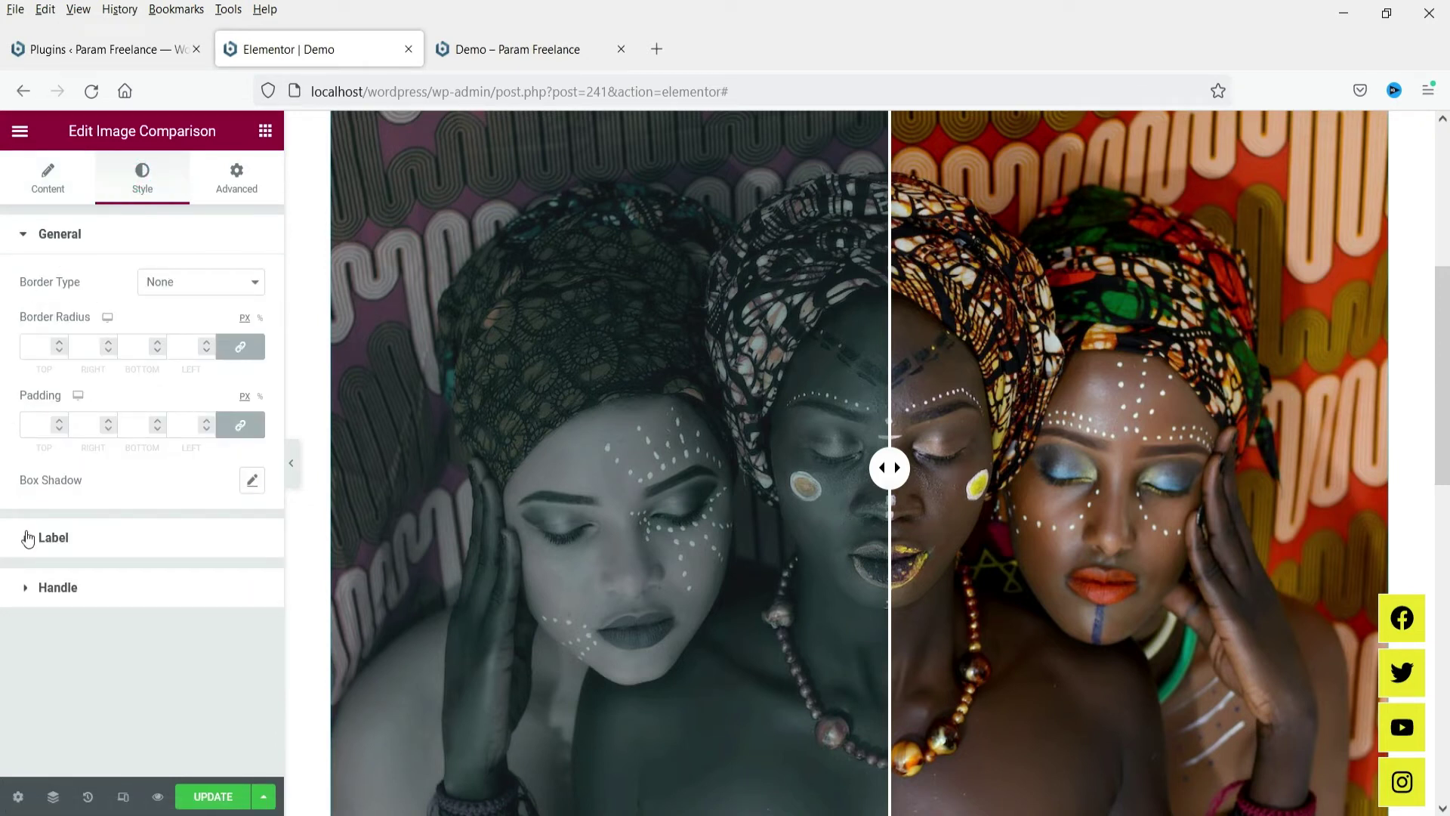
Step: Keep the border type None and colour the handle arrows with the Accent green global colour
click(195, 287)
click(194, 285)
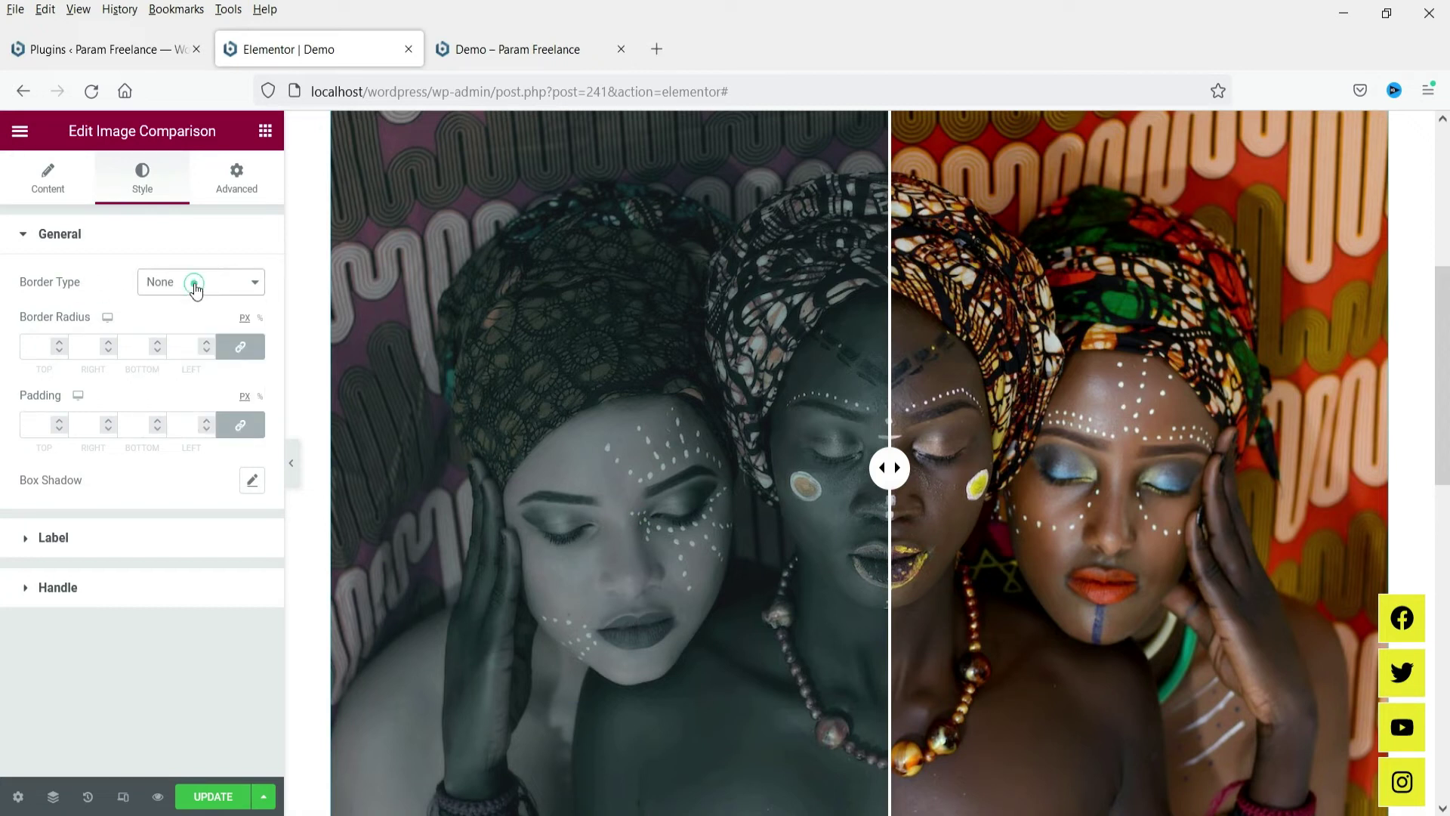
click(62, 544)
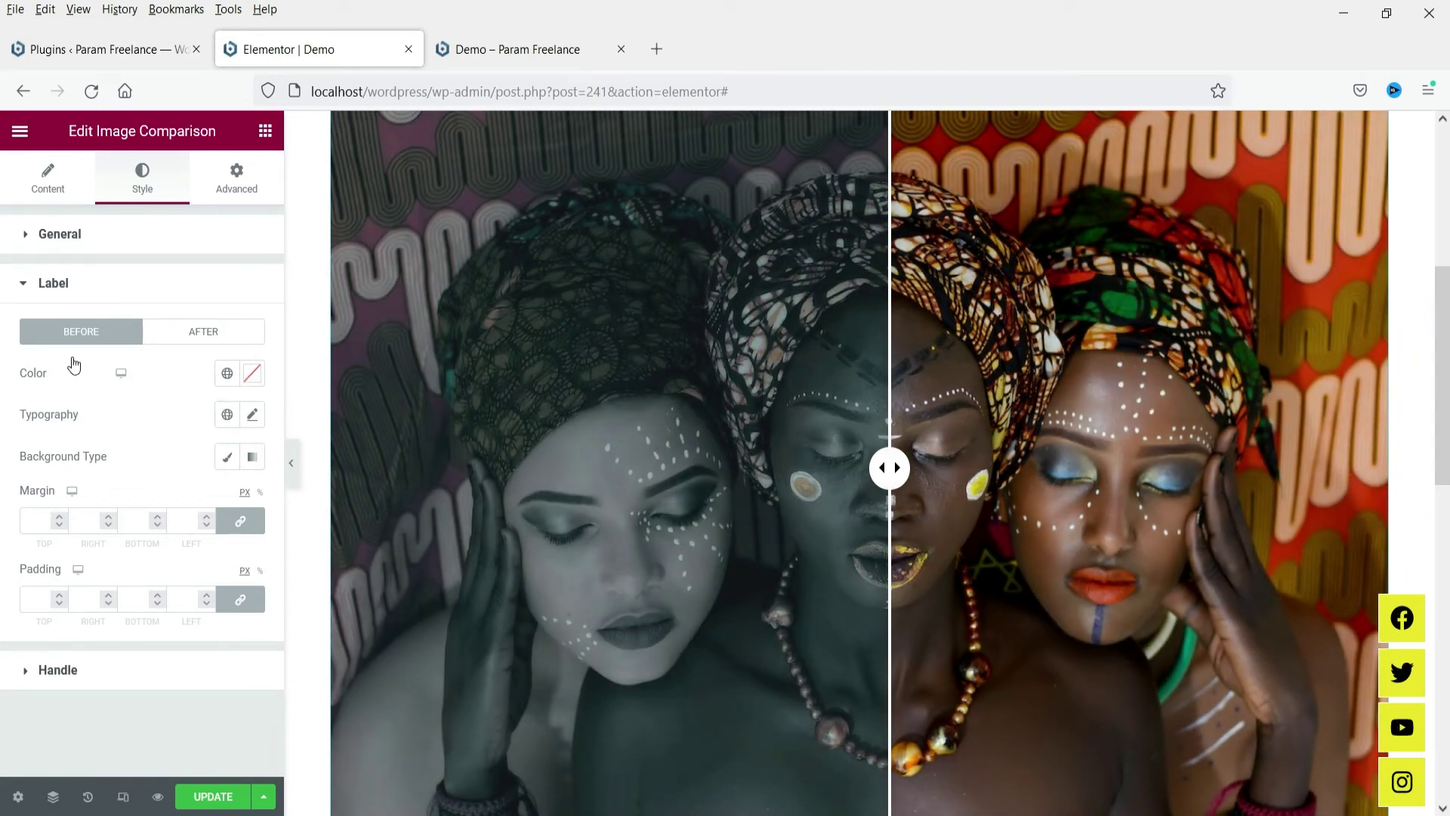
click(112, 678)
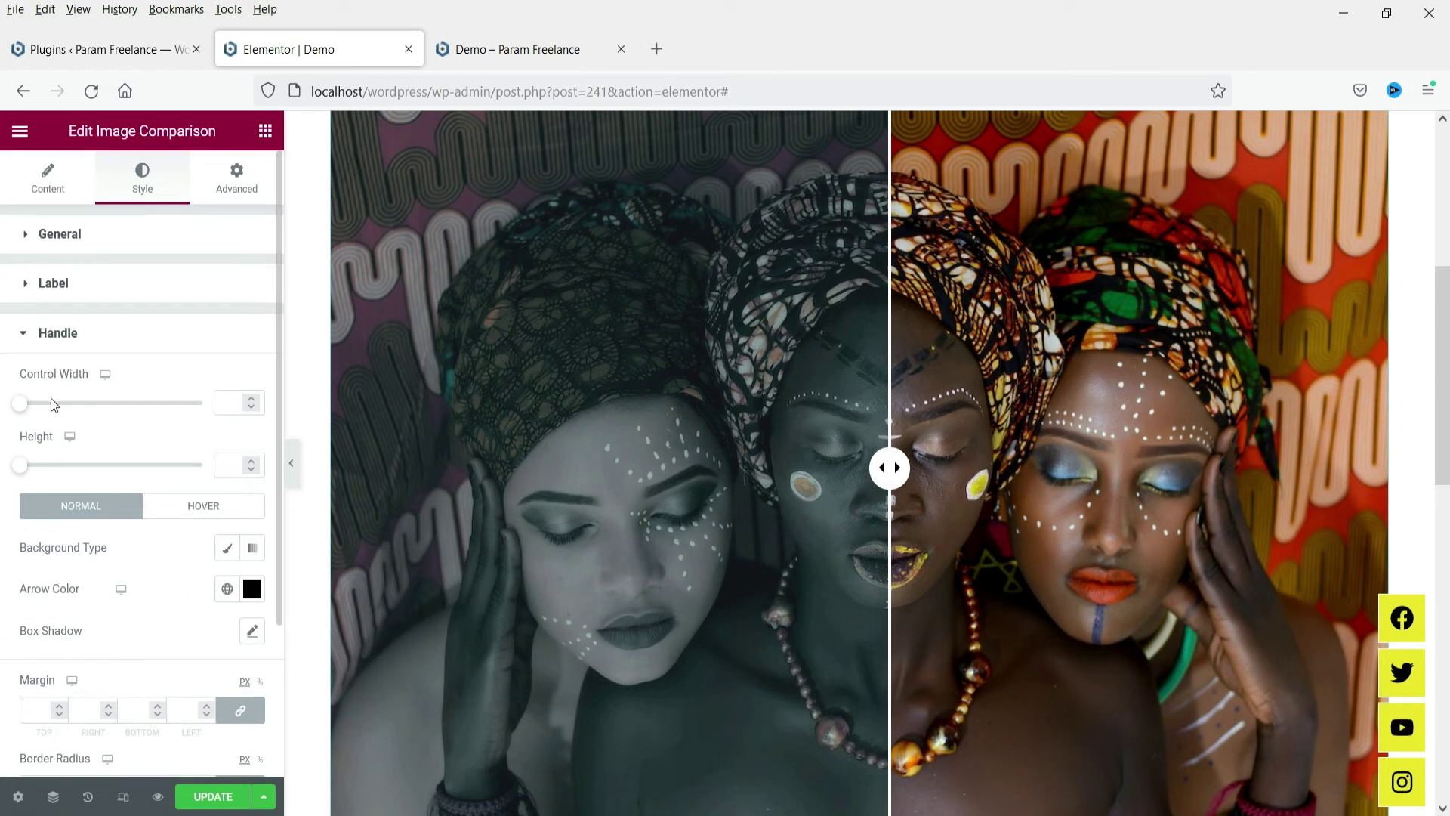
scroll(52, 400, down, 3)
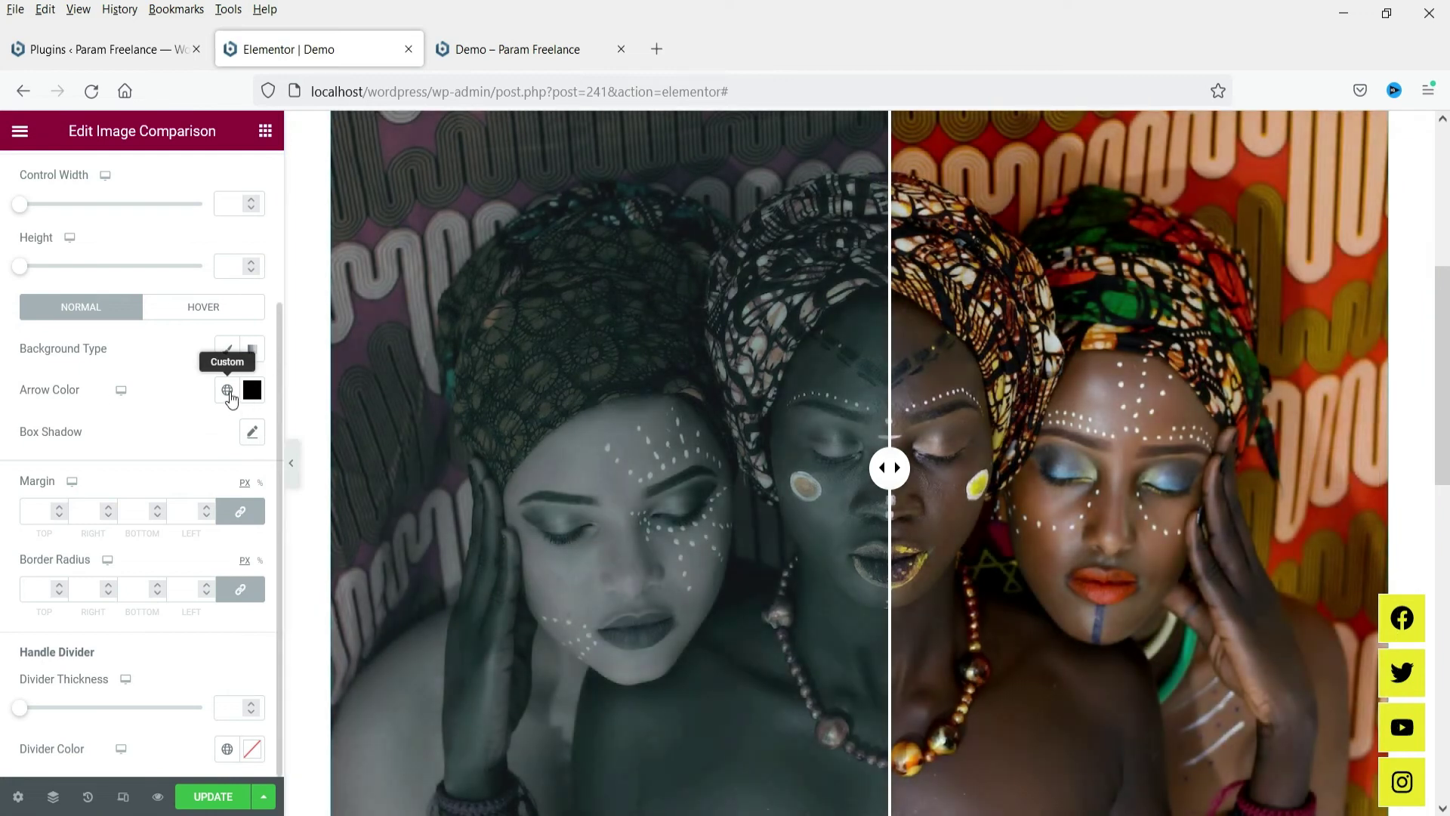
click(227, 390)
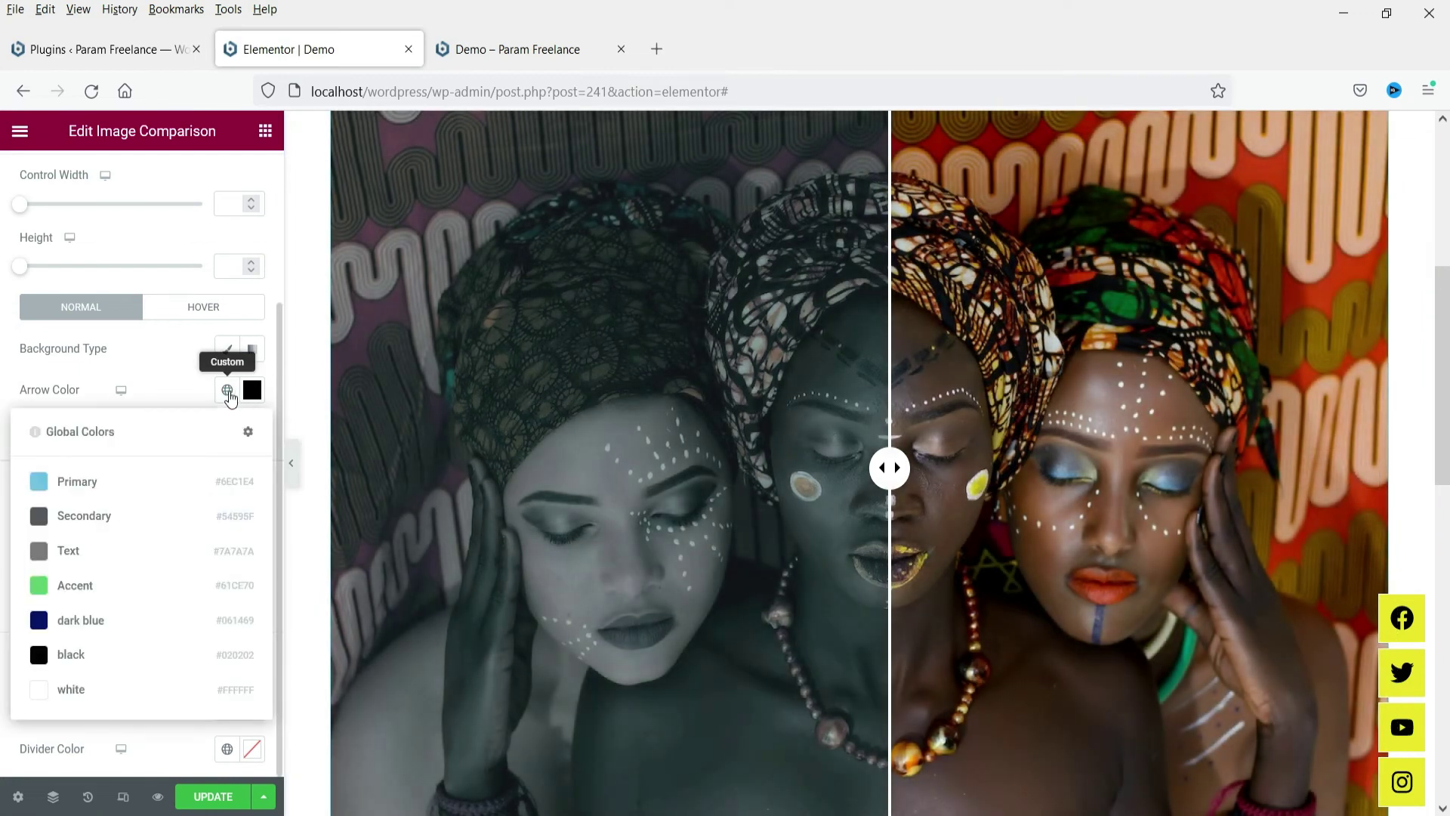
click(61, 581)
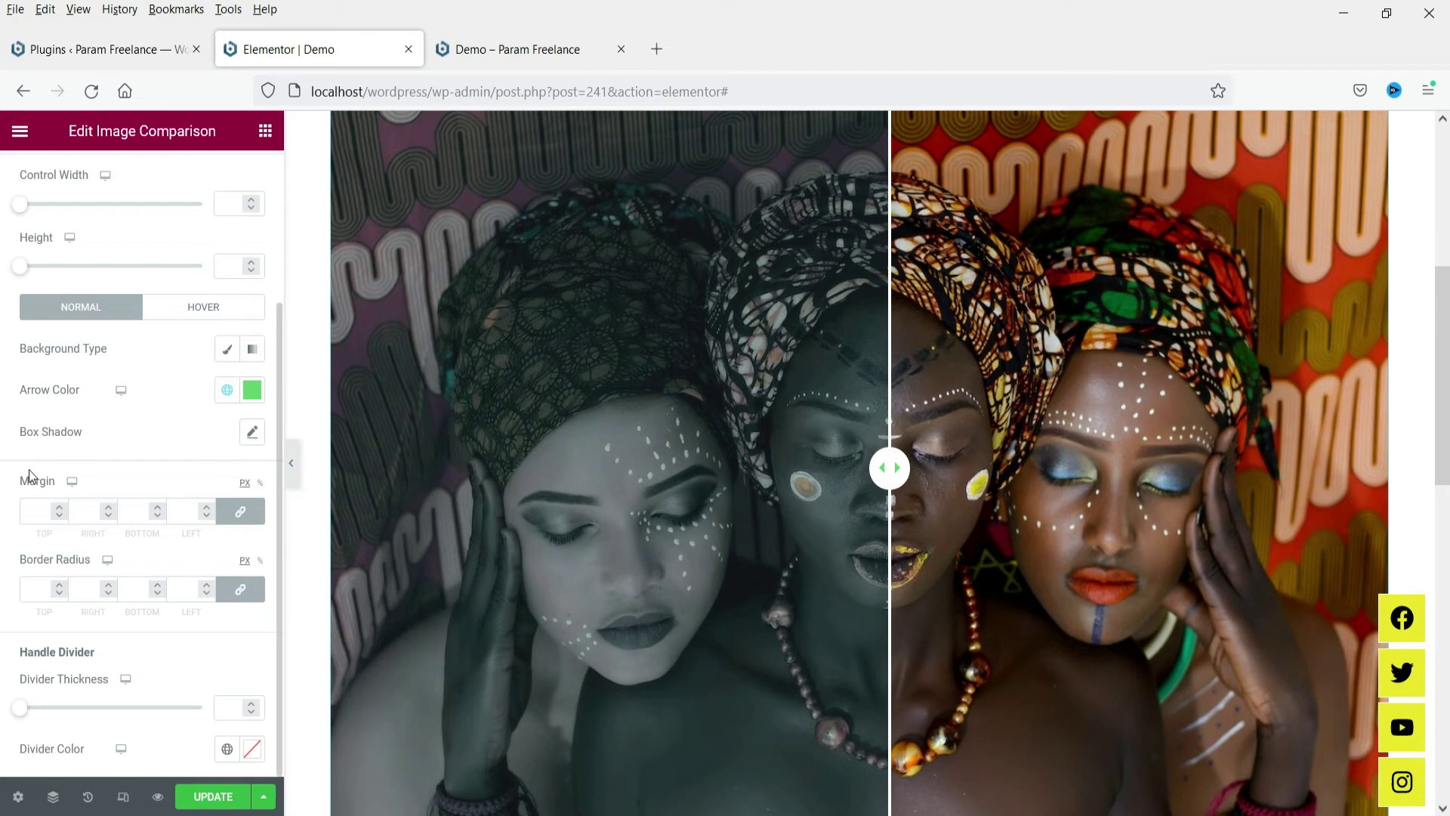
Step: Set the handle's Control Width to 75 and Height to 71
scroll(30, 453, up, 3)
drag(22, 373, 84, 401)
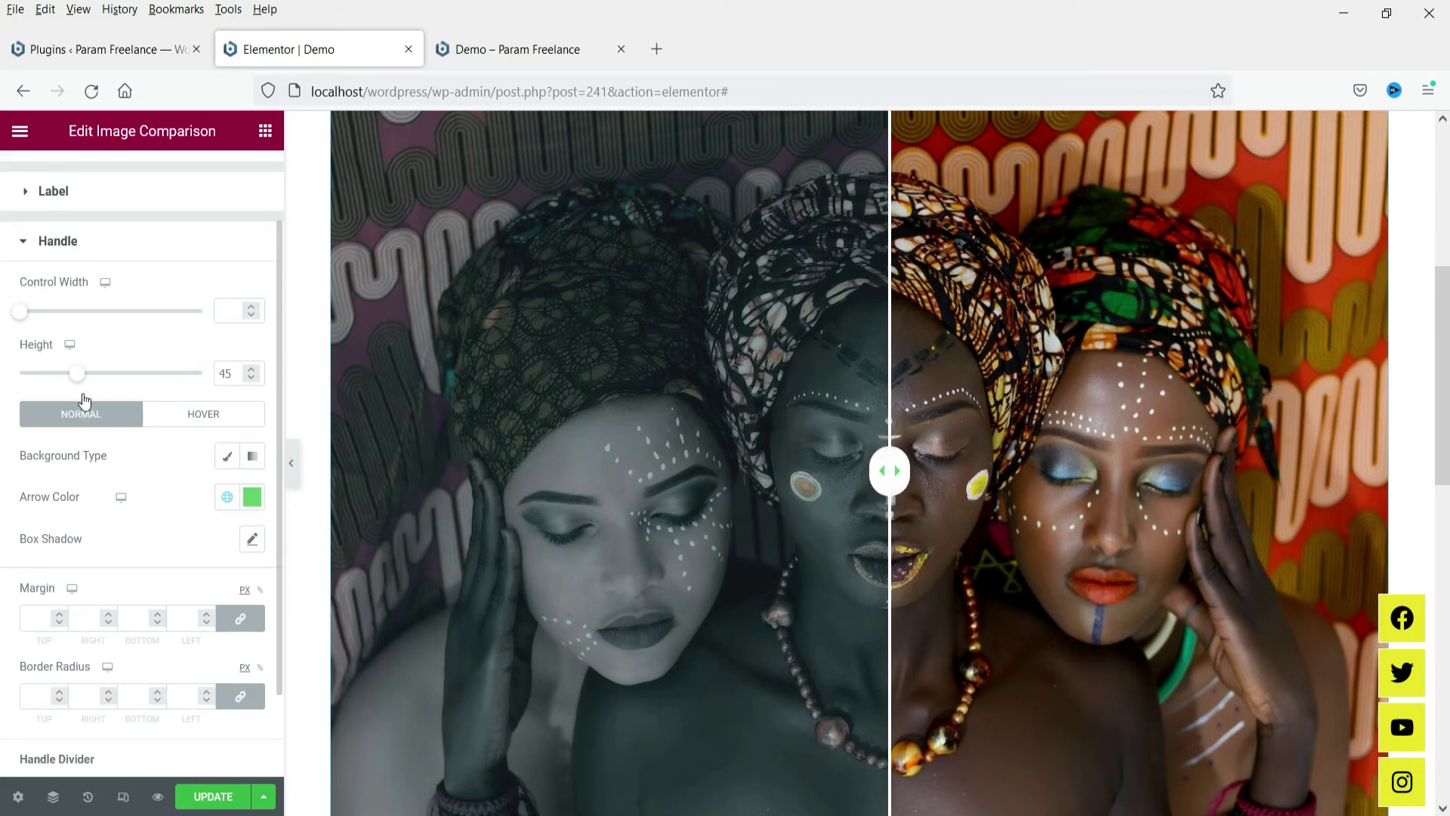
drag(24, 315, 146, 314)
click(142, 378)
drag(142, 382, 133, 384)
Step: Give the divider thickness 4 and the global white colour, then collapse Handle
scroll(105, 512, down, 2)
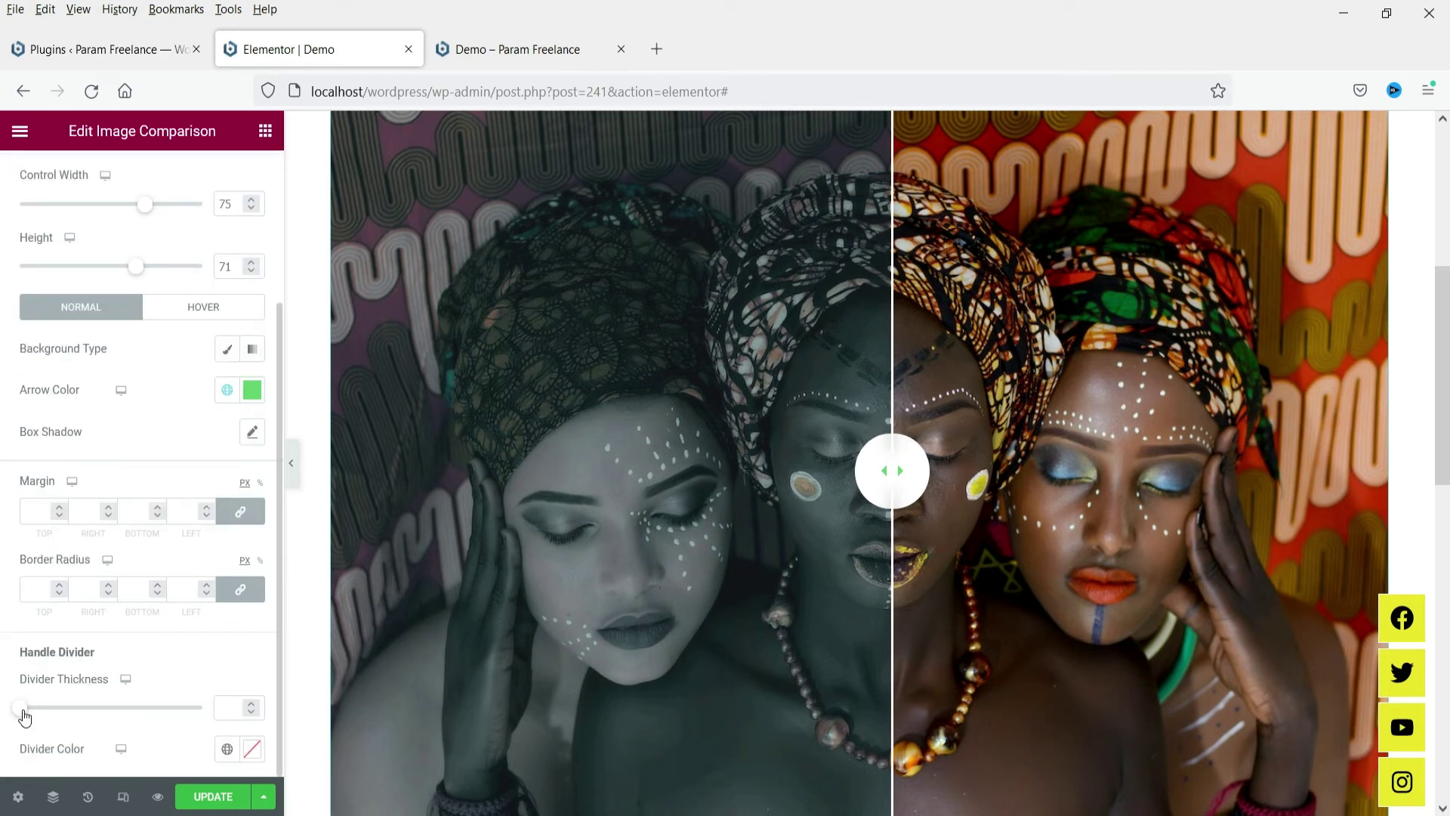
mouse_move(66, 713)
mouse_down()
mouse_move(204, 708)
mouse_move(74, 727)
mouse_up()
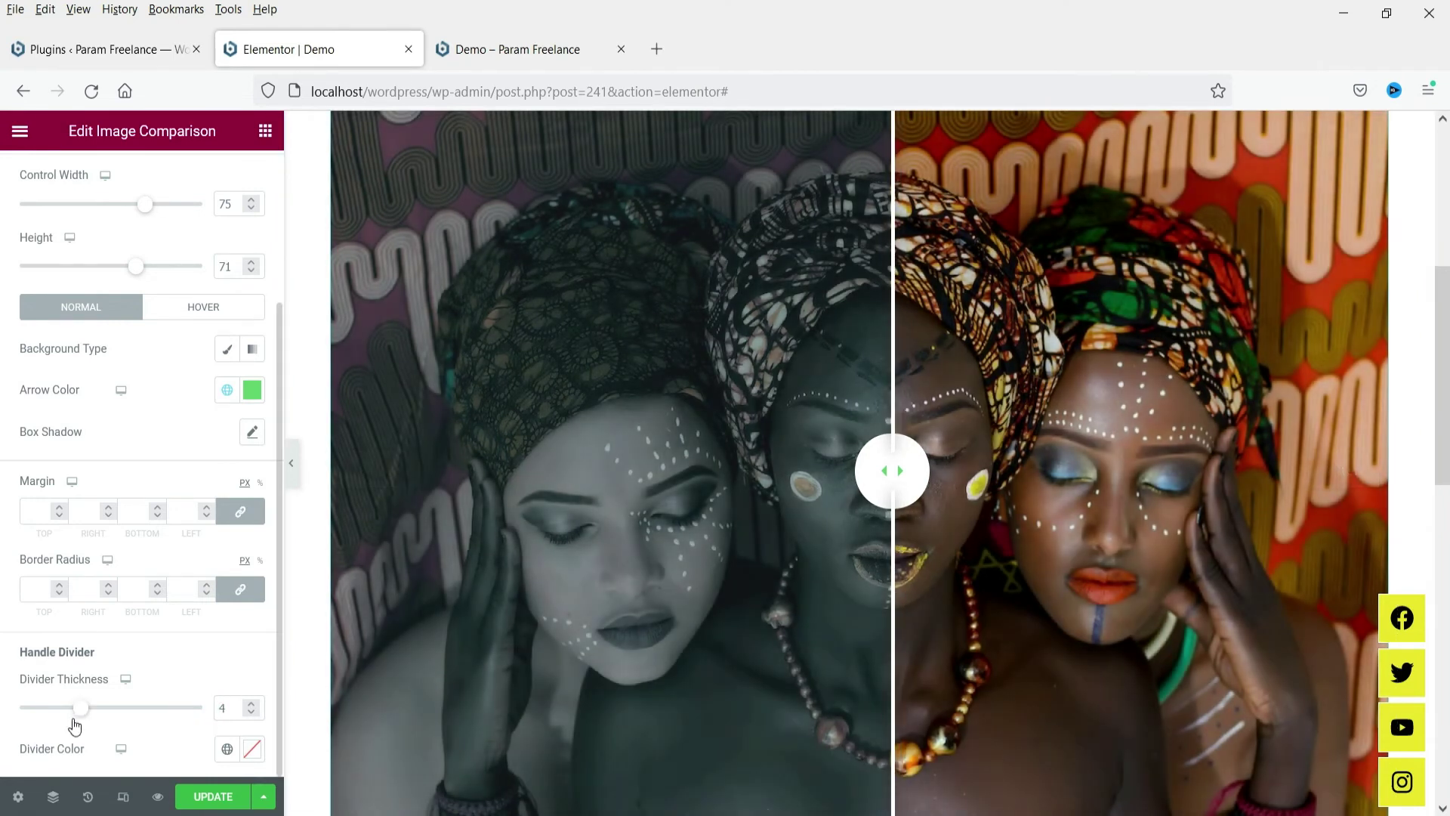
click(227, 749)
click(60, 633)
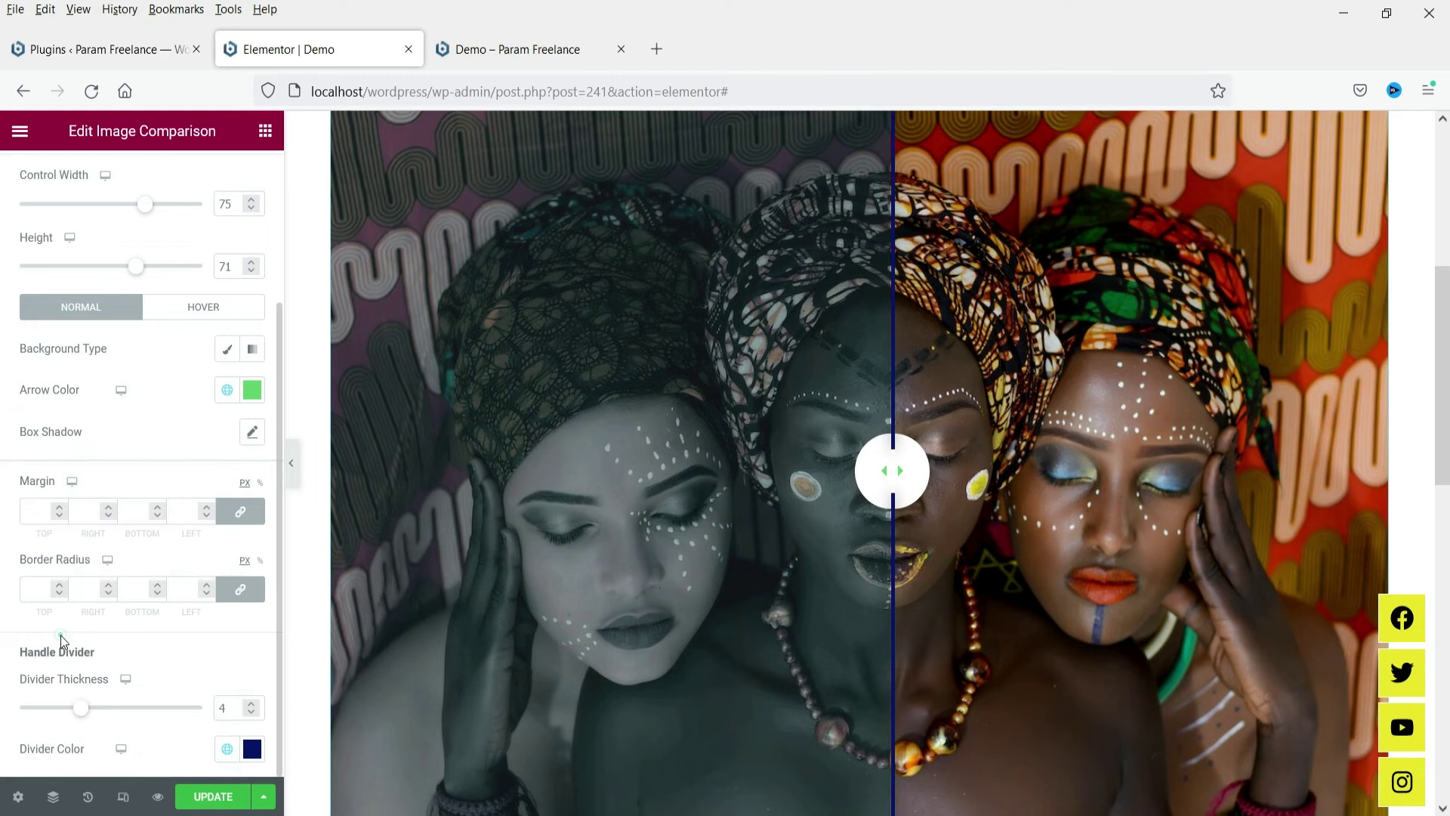
click(226, 748)
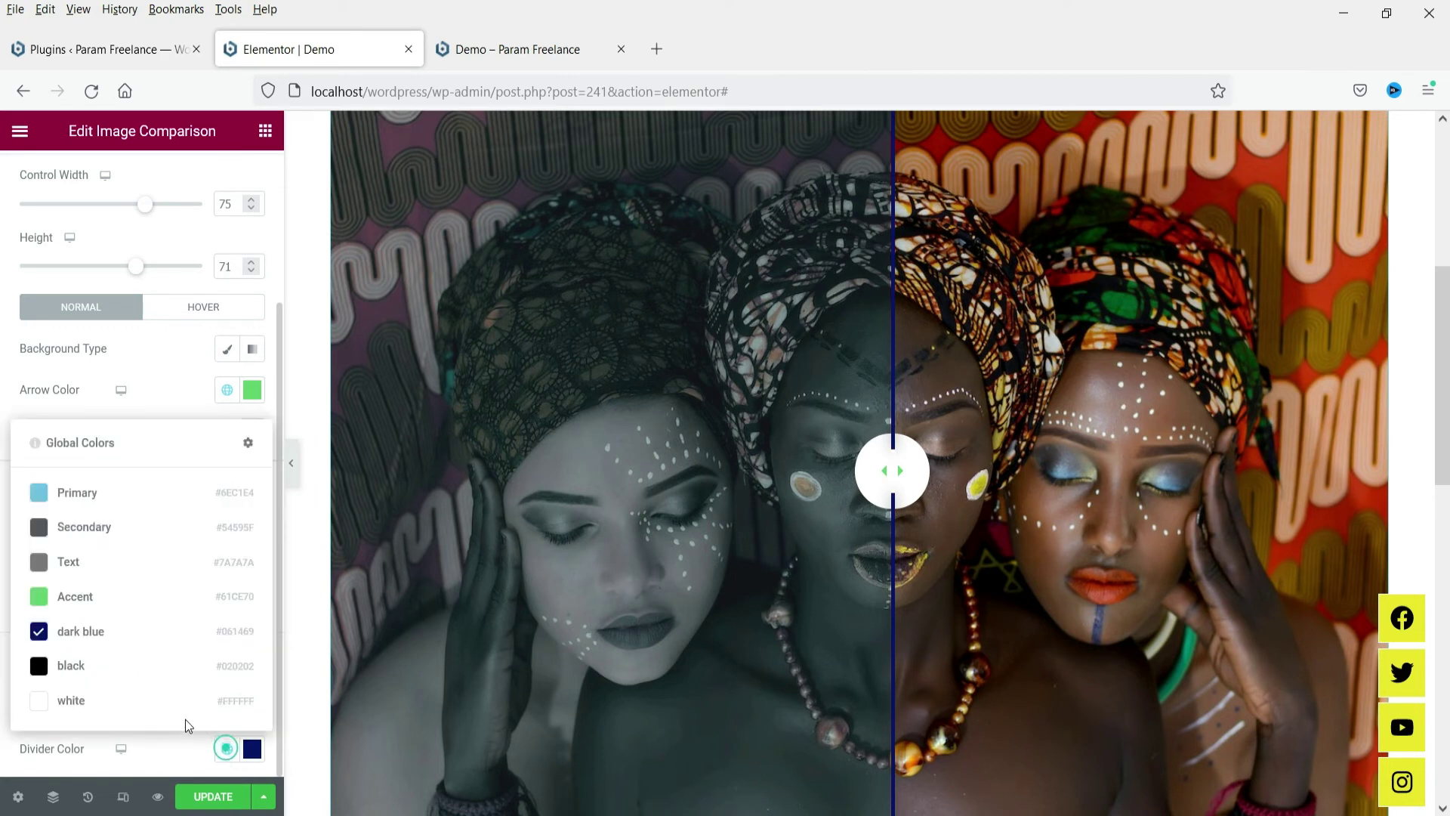
click(84, 701)
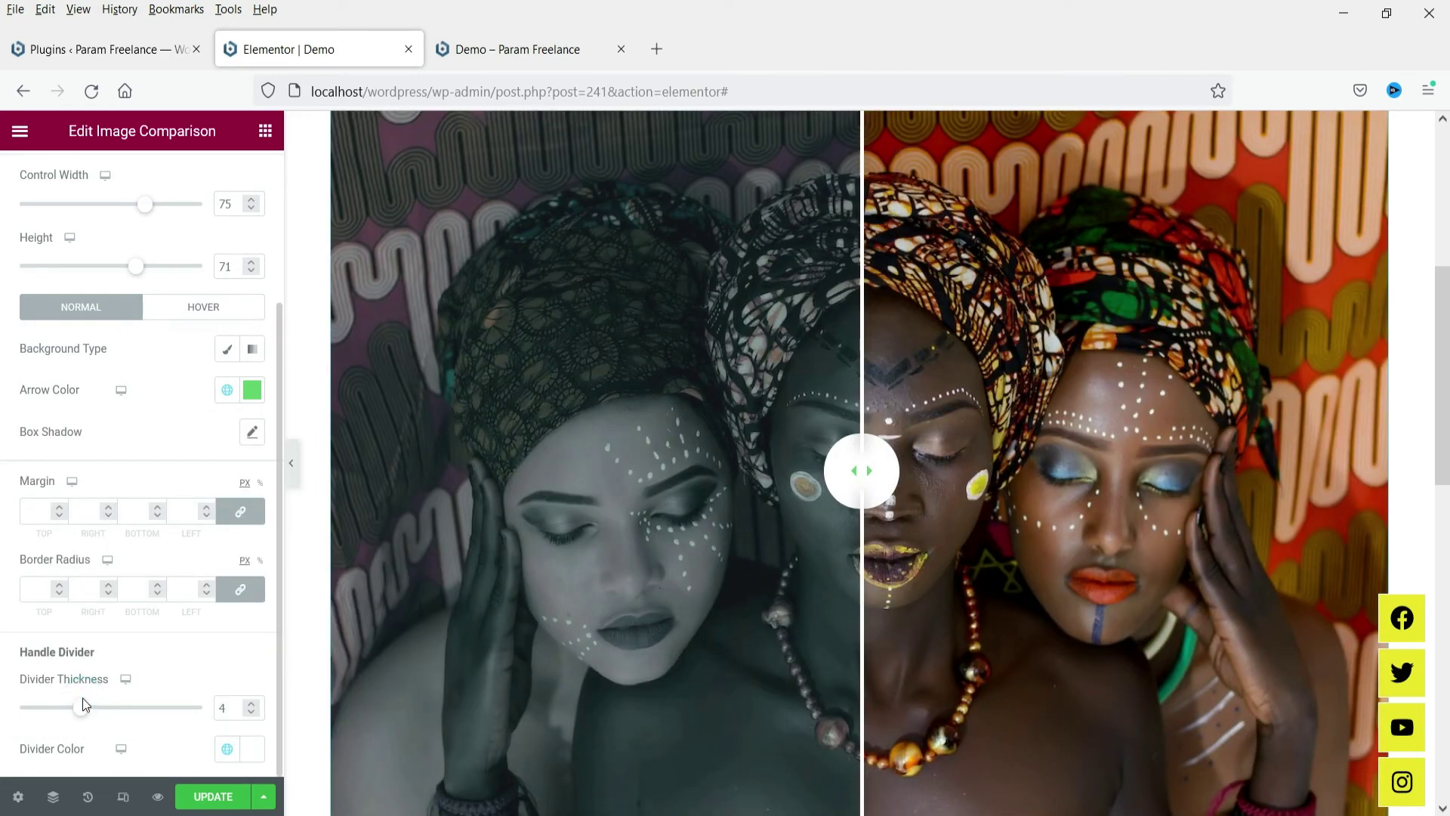
scroll(119, 434, up, 3)
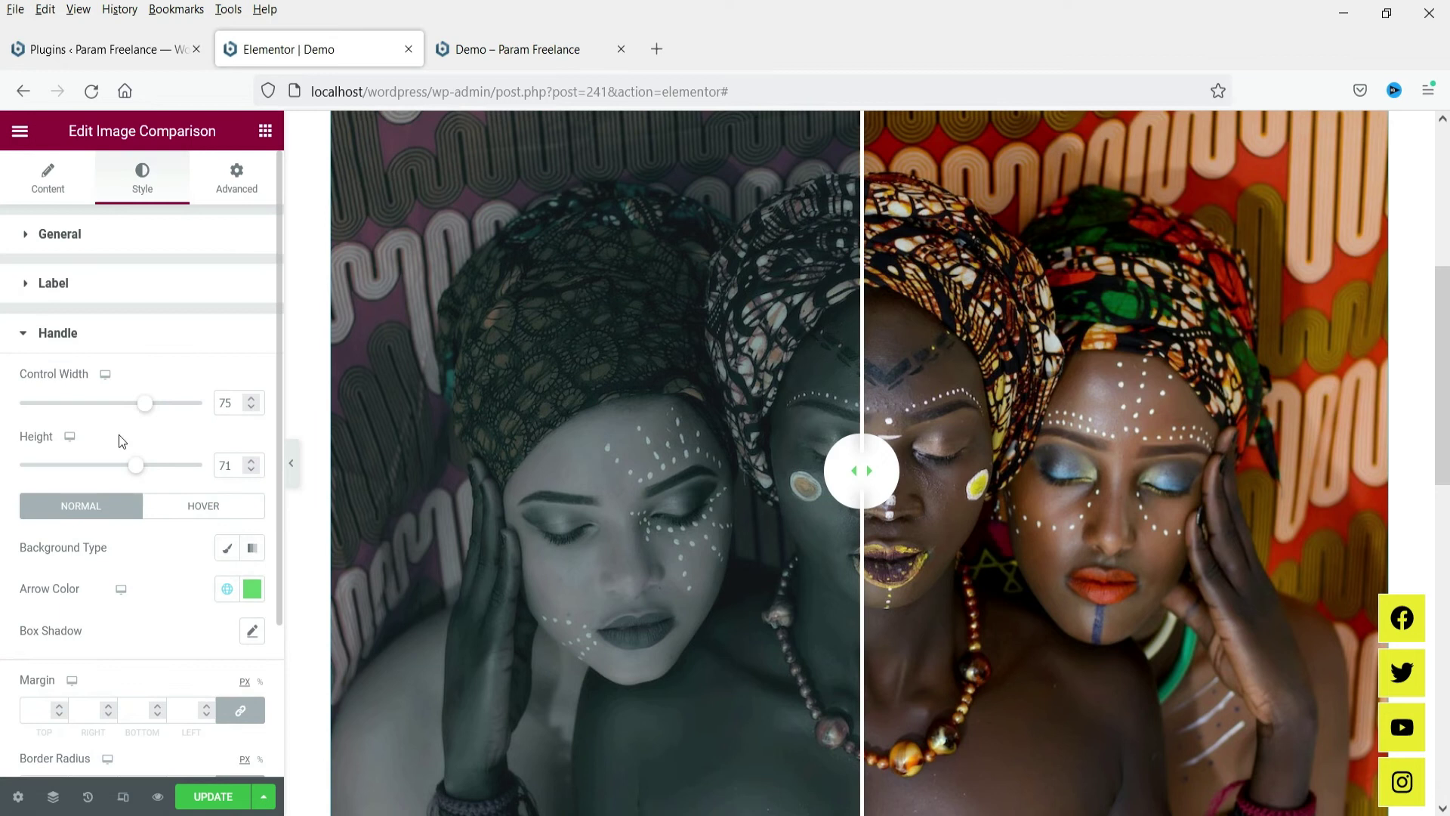
click(91, 346)
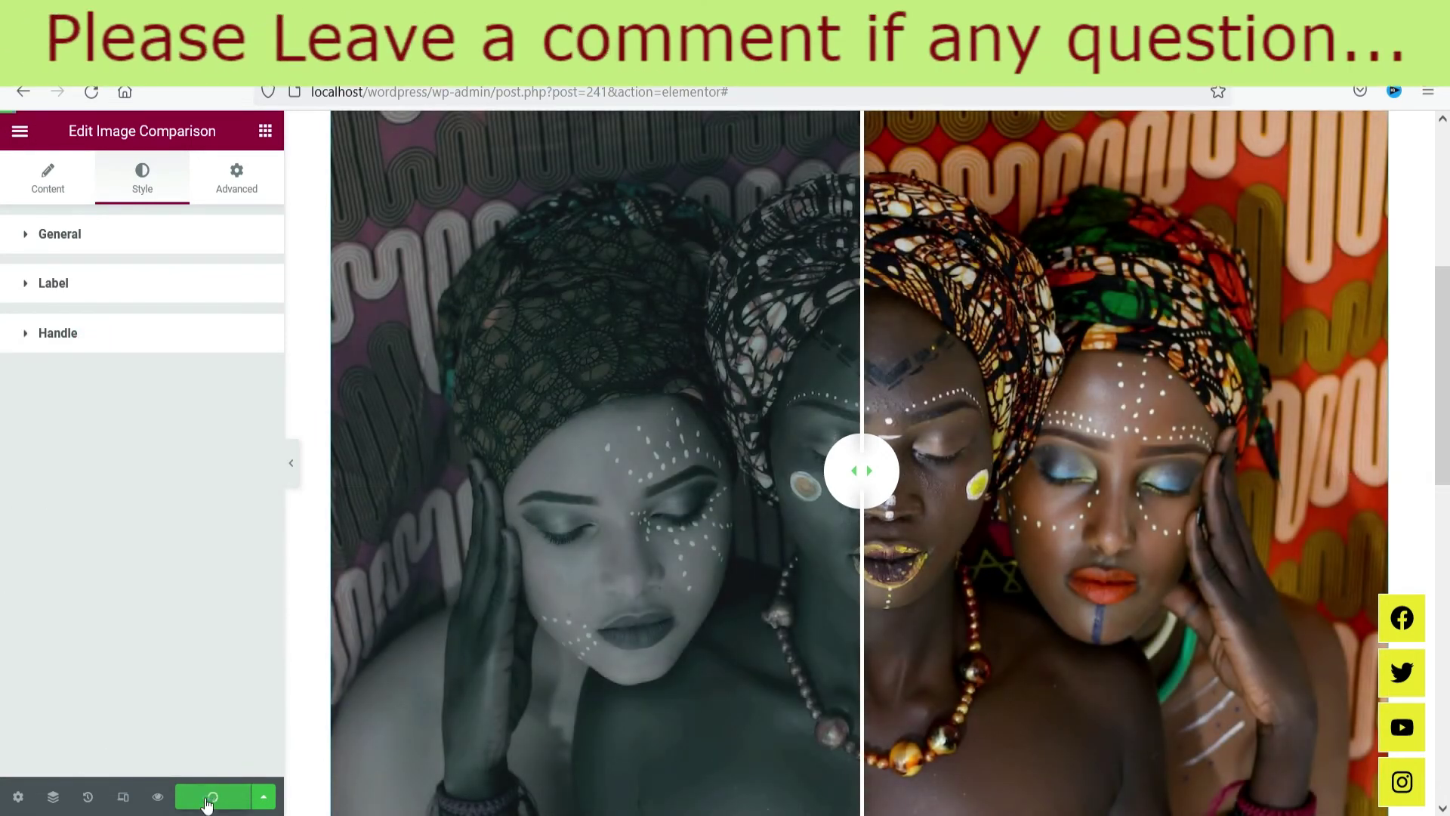
Step: Open the live Demo page in a new browser tab from the editor menu's View Page link
click(20, 133)
right_click(115, 436)
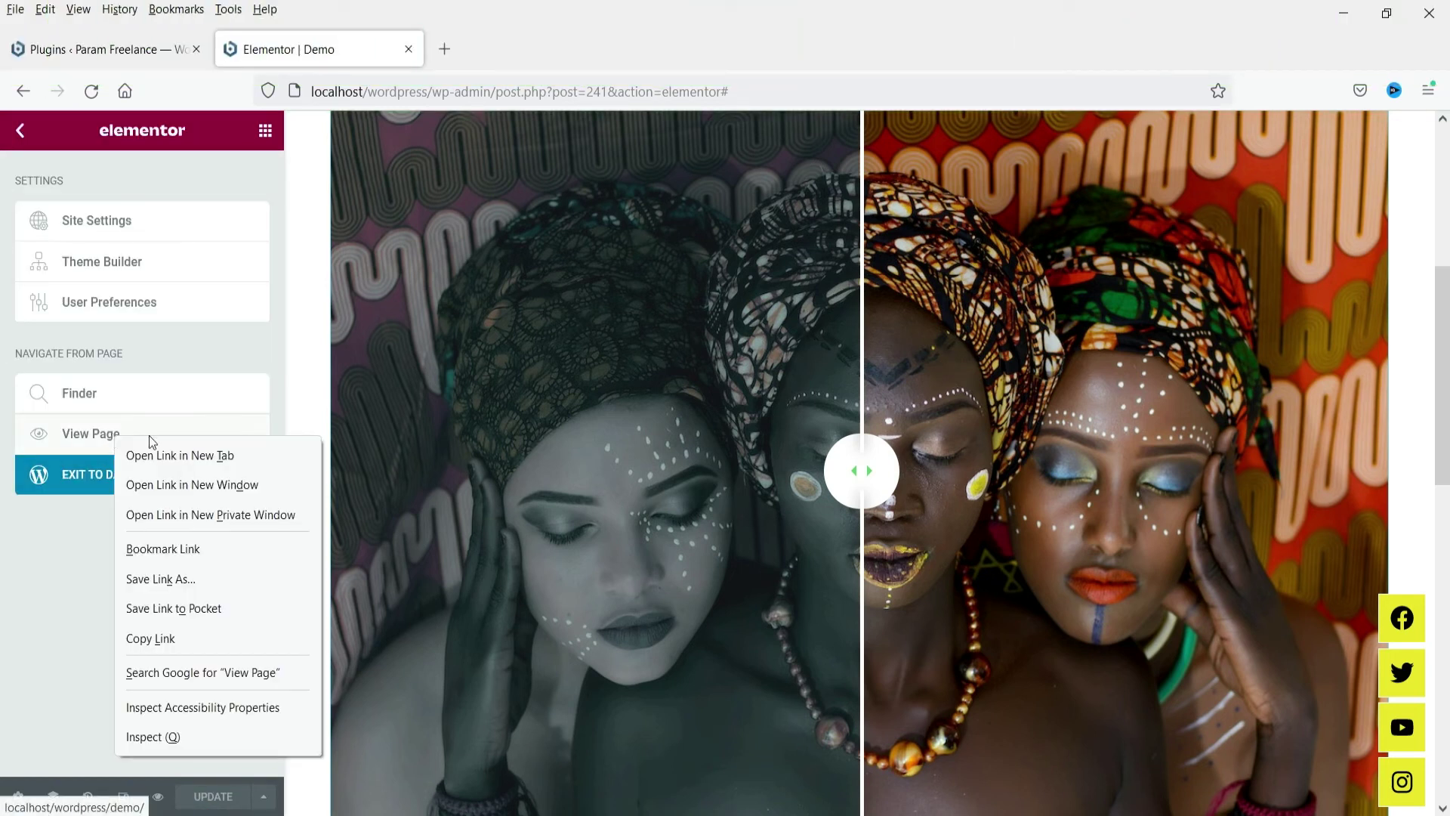
click(195, 455)
click(531, 49)
Step: Test the styled comparison divider on the live page, then return to the Elementor tab
scroll(1445, 210, down, 4)
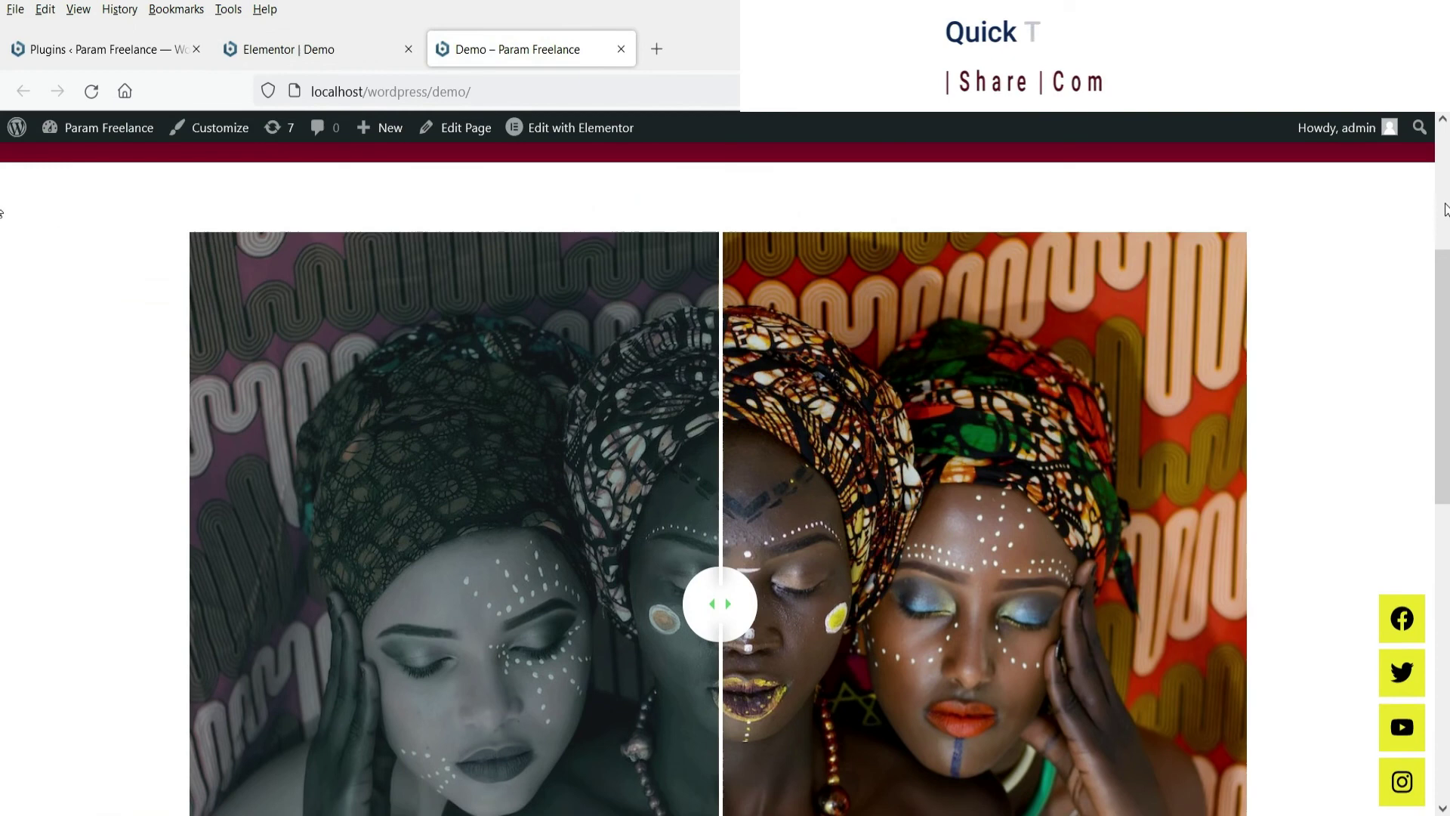
scroll(1445, 210, down, 1)
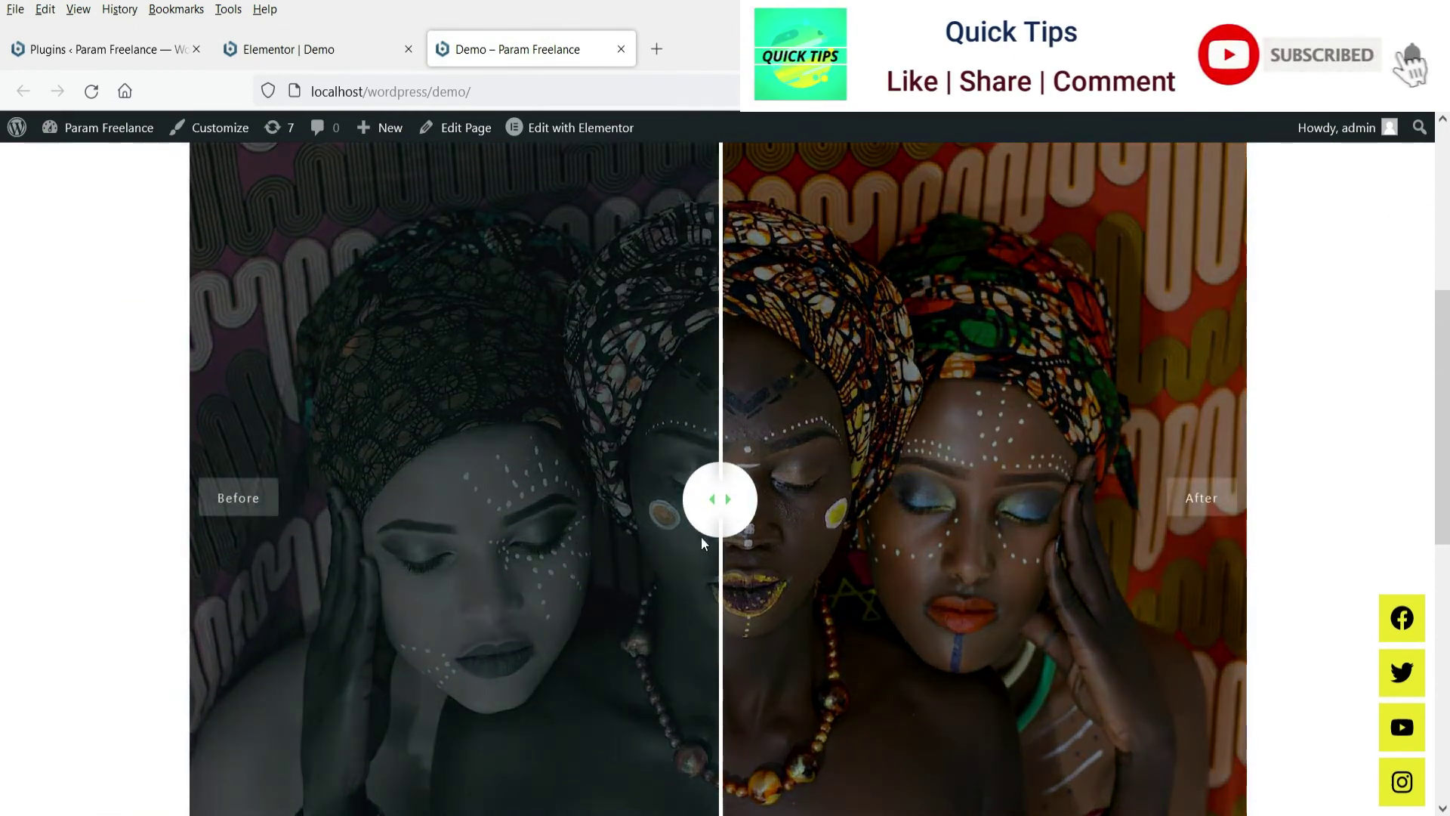
drag(701, 538, 730, 515)
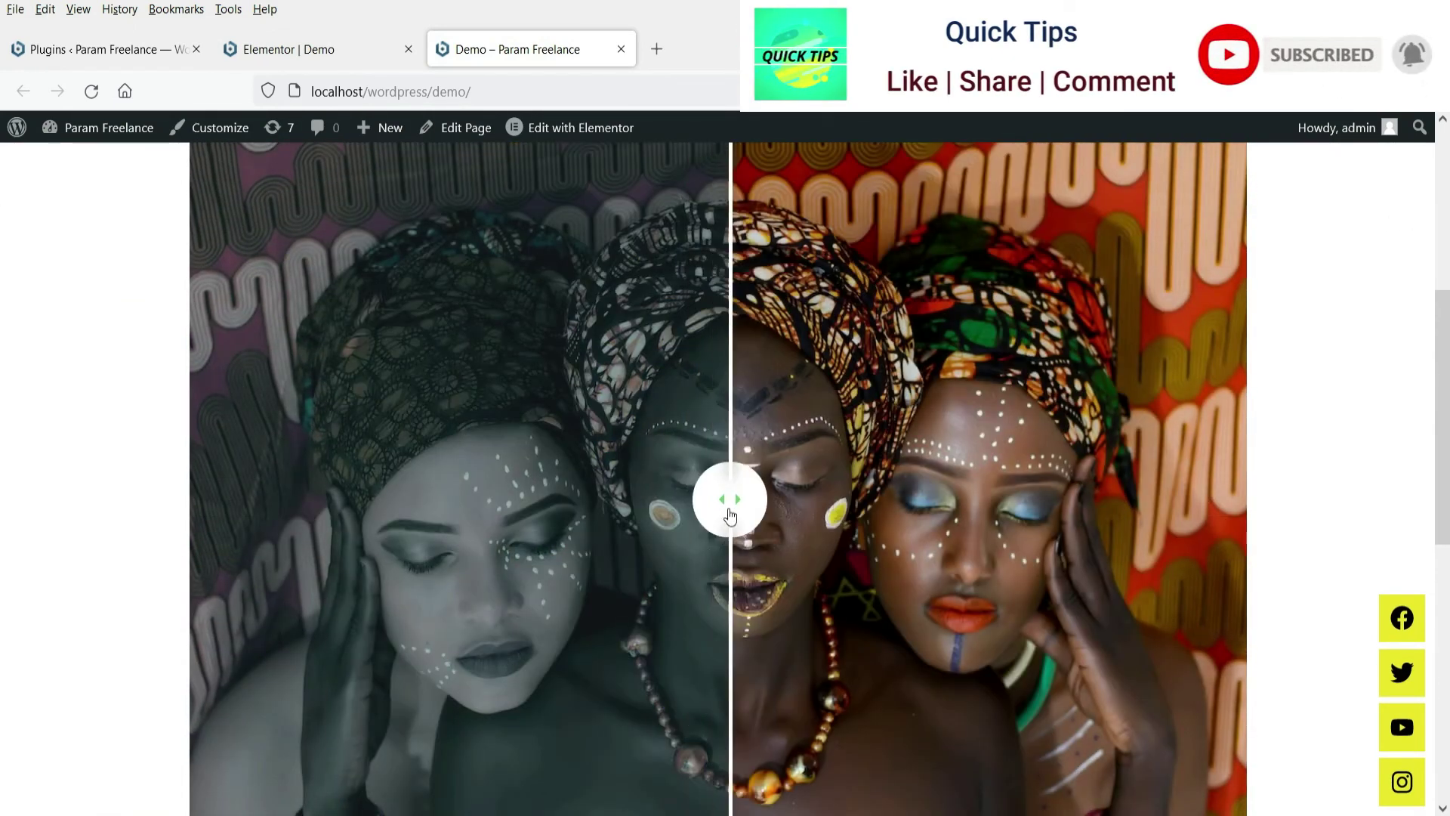
key(ctrl+Page_Up)
scroll(1080, 445, up, 1)
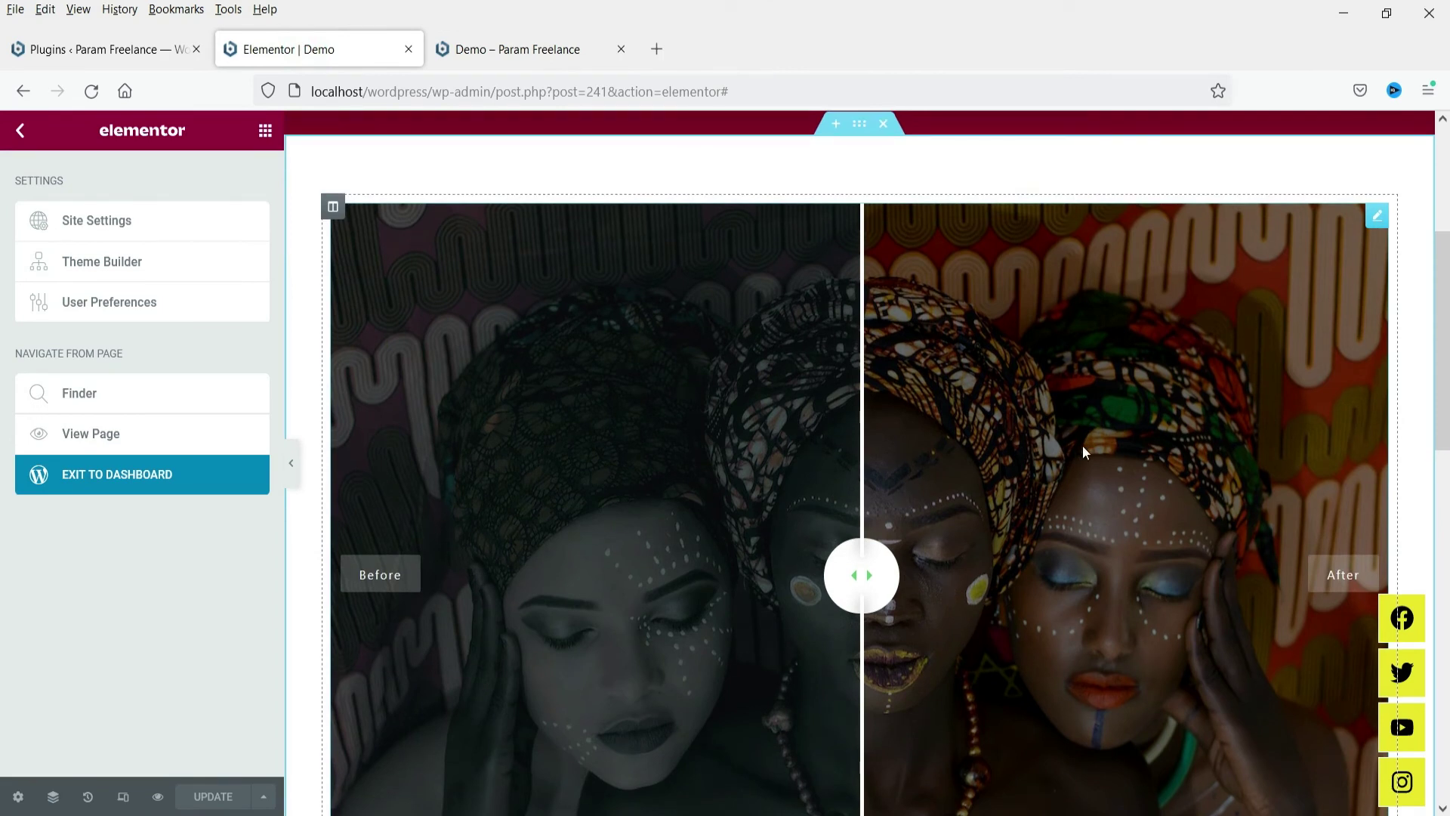
Step: Replace the Before image with the slider-2-1 office meeting photo
scroll(1146, 387, down, 1)
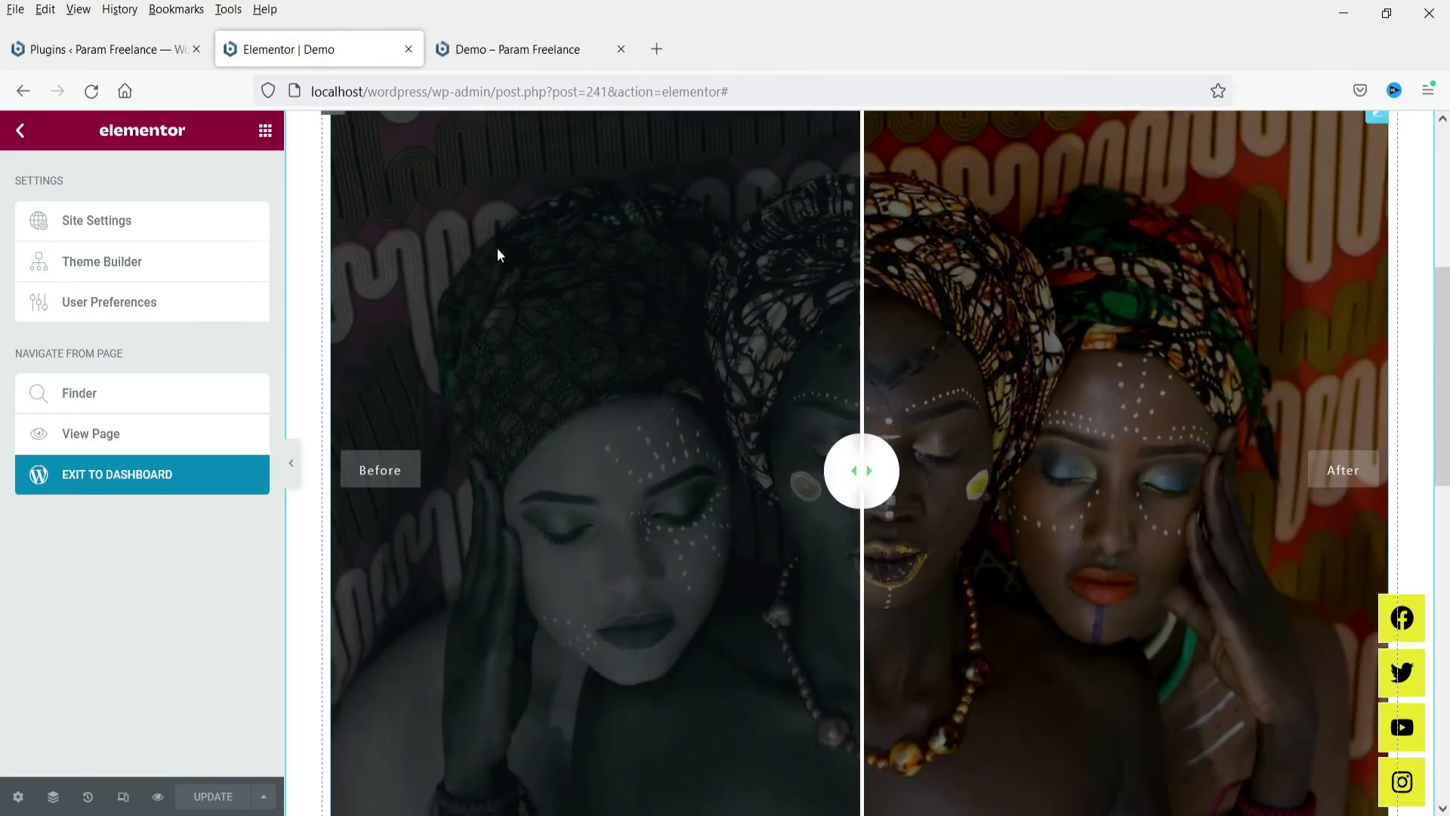
scroll(1191, 435, up, 2)
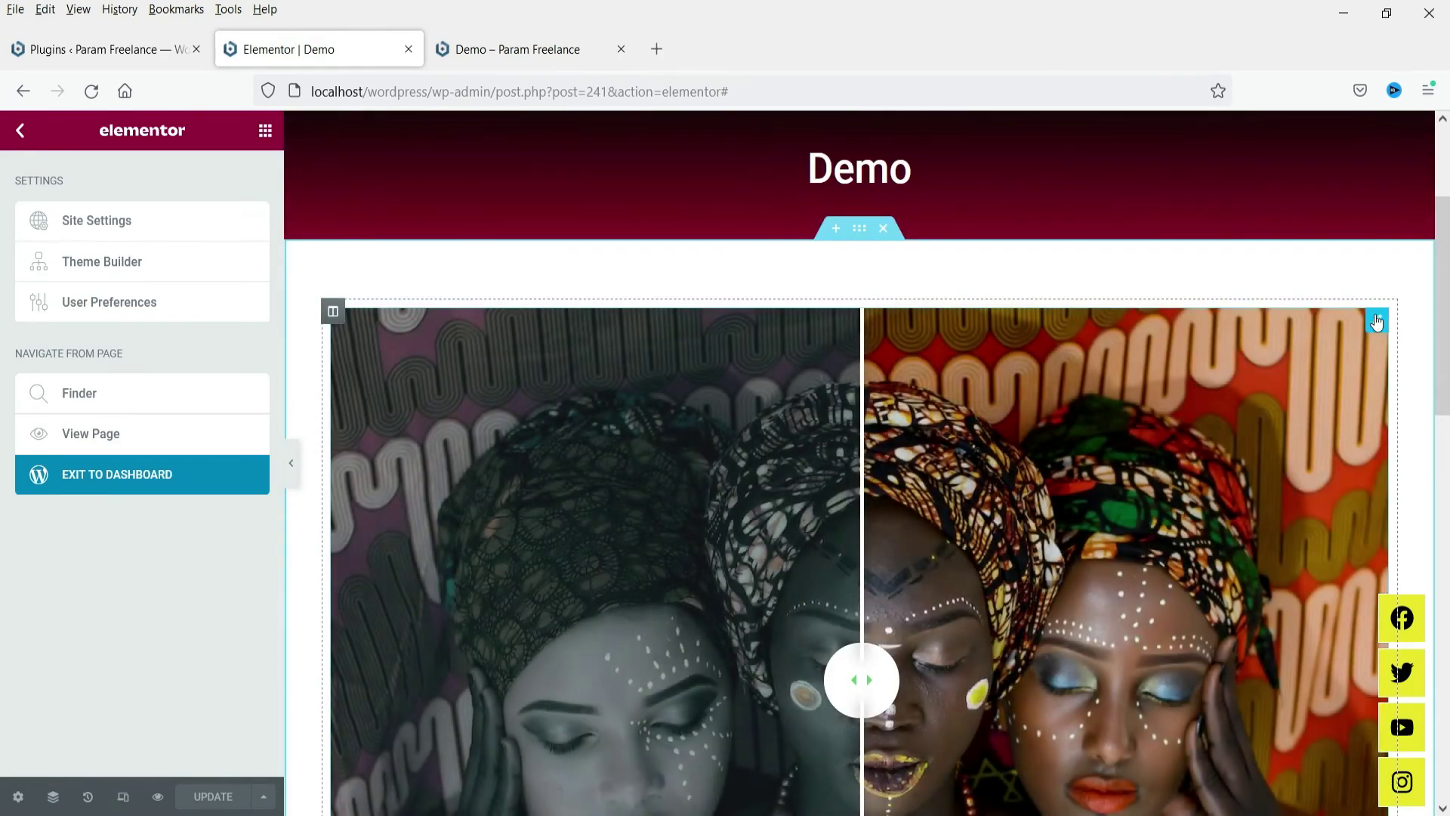
click(1376, 317)
click(36, 183)
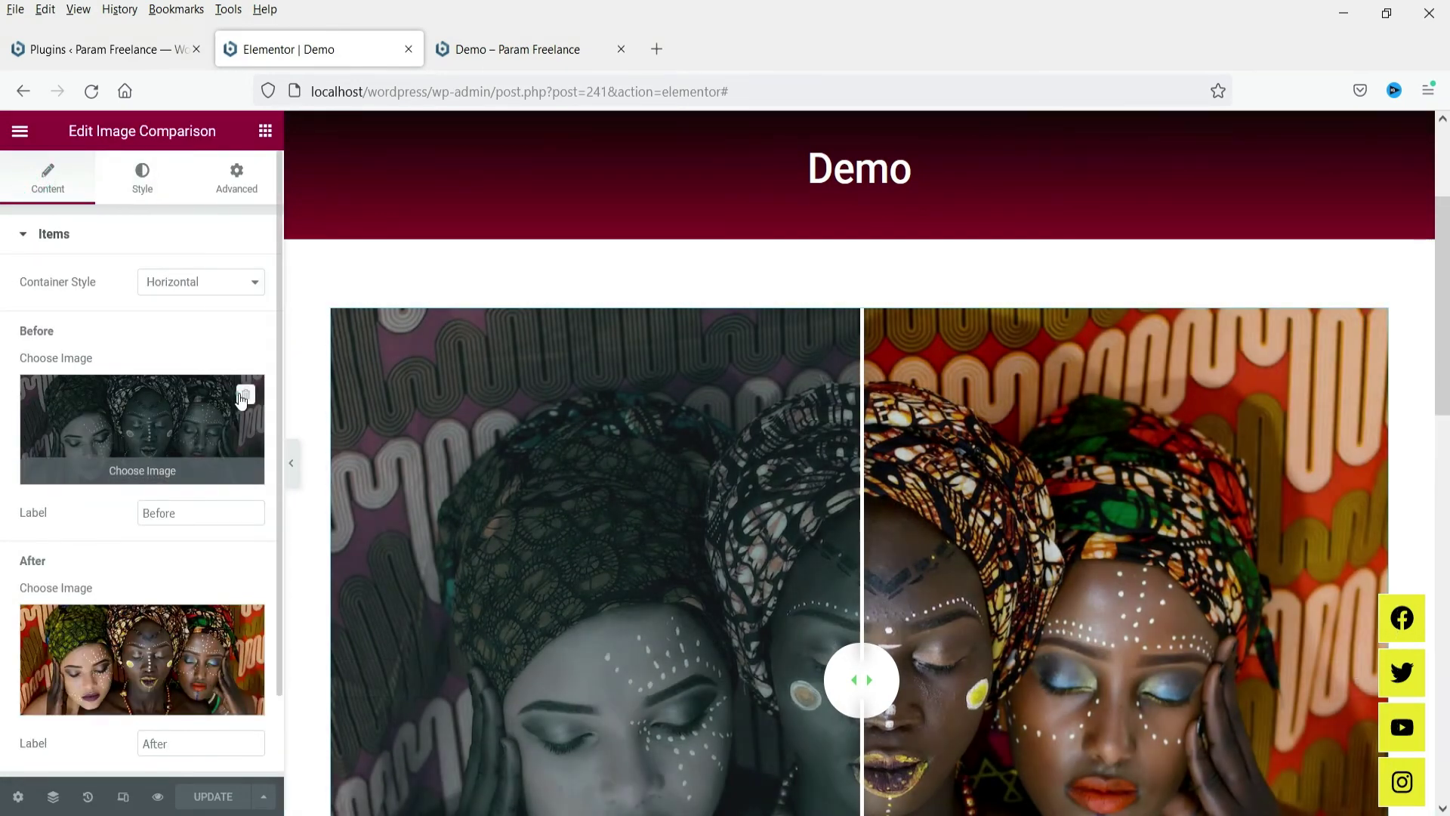
click(236, 394)
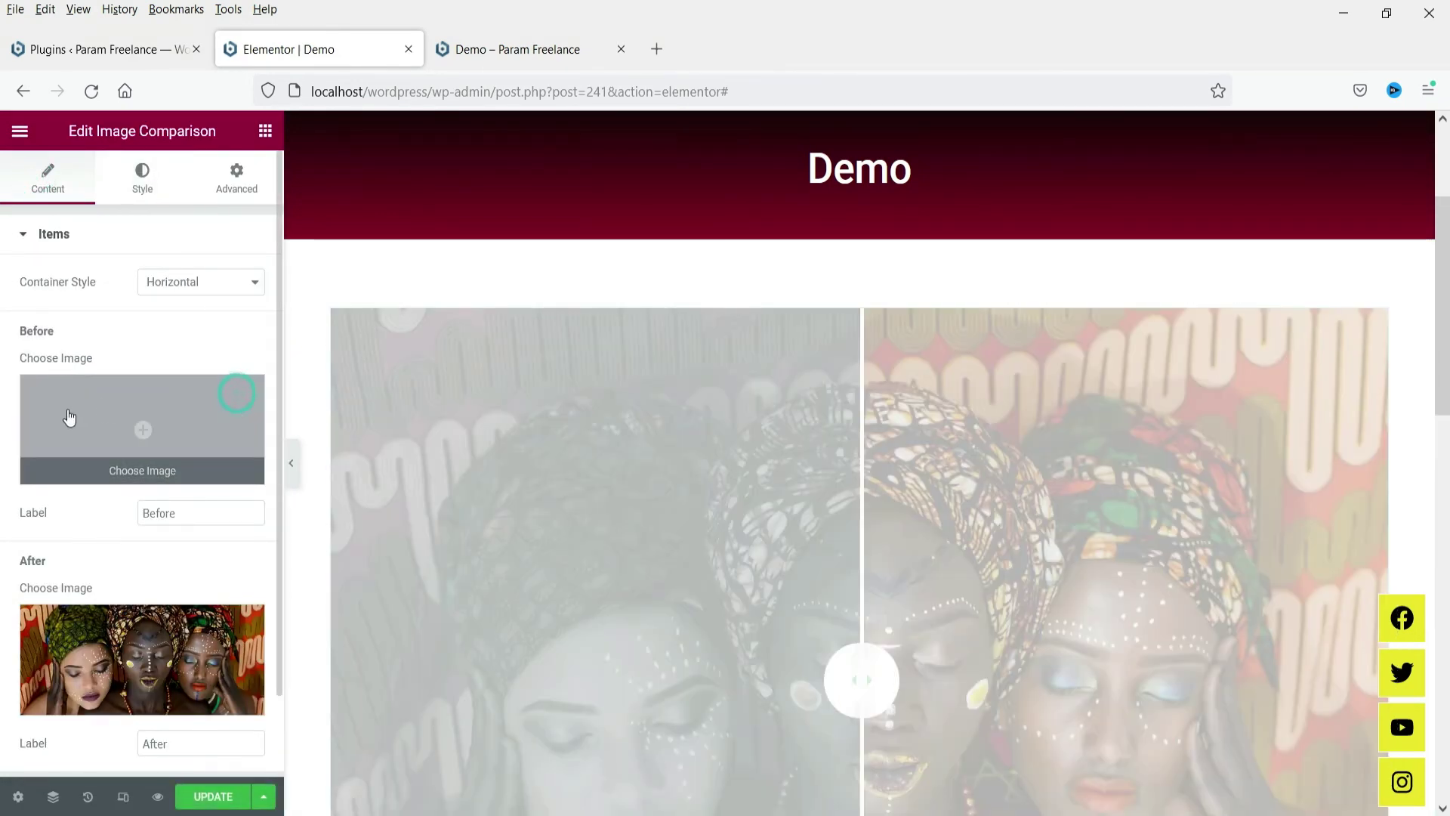
click(101, 403)
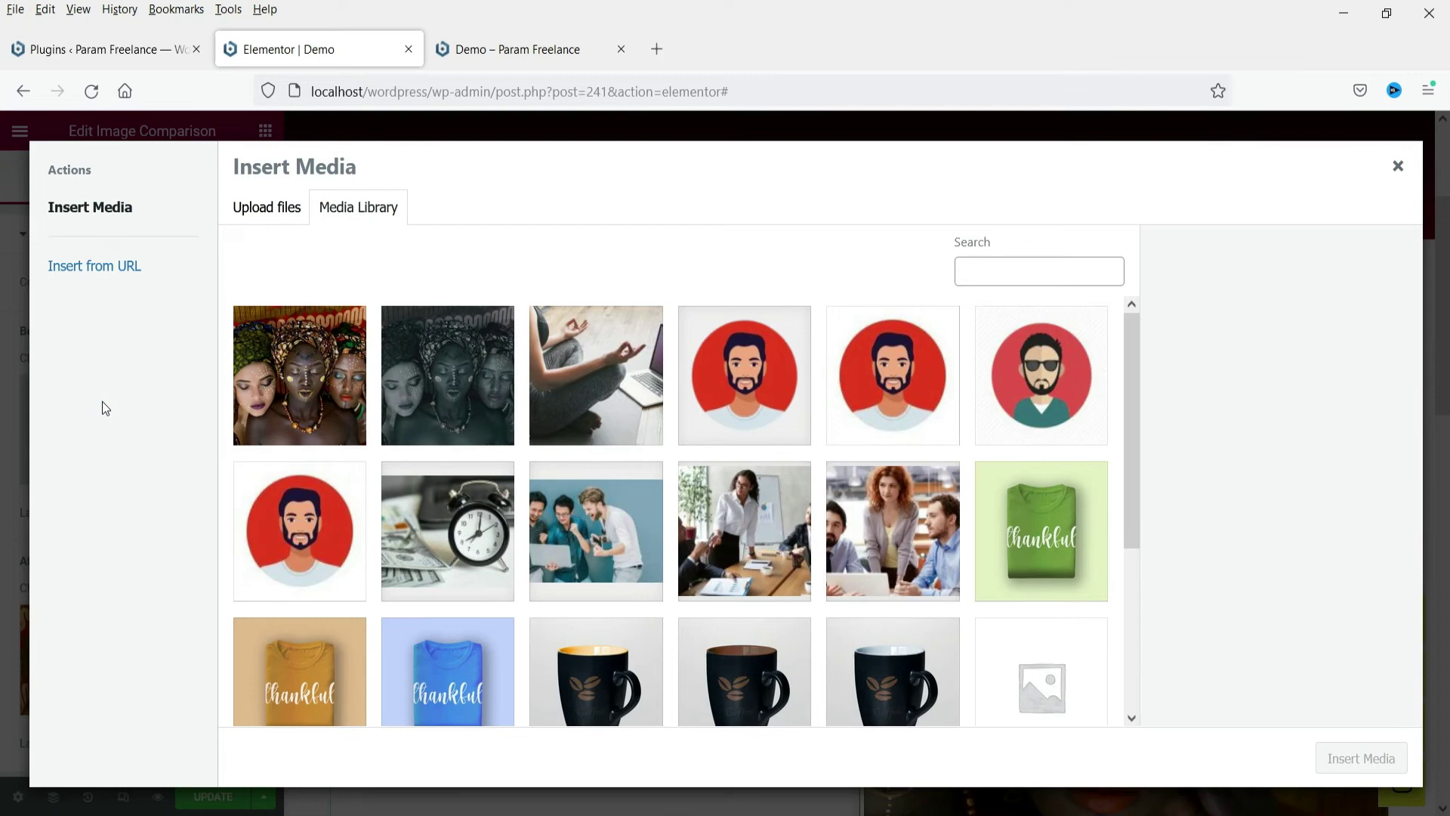
click(711, 508)
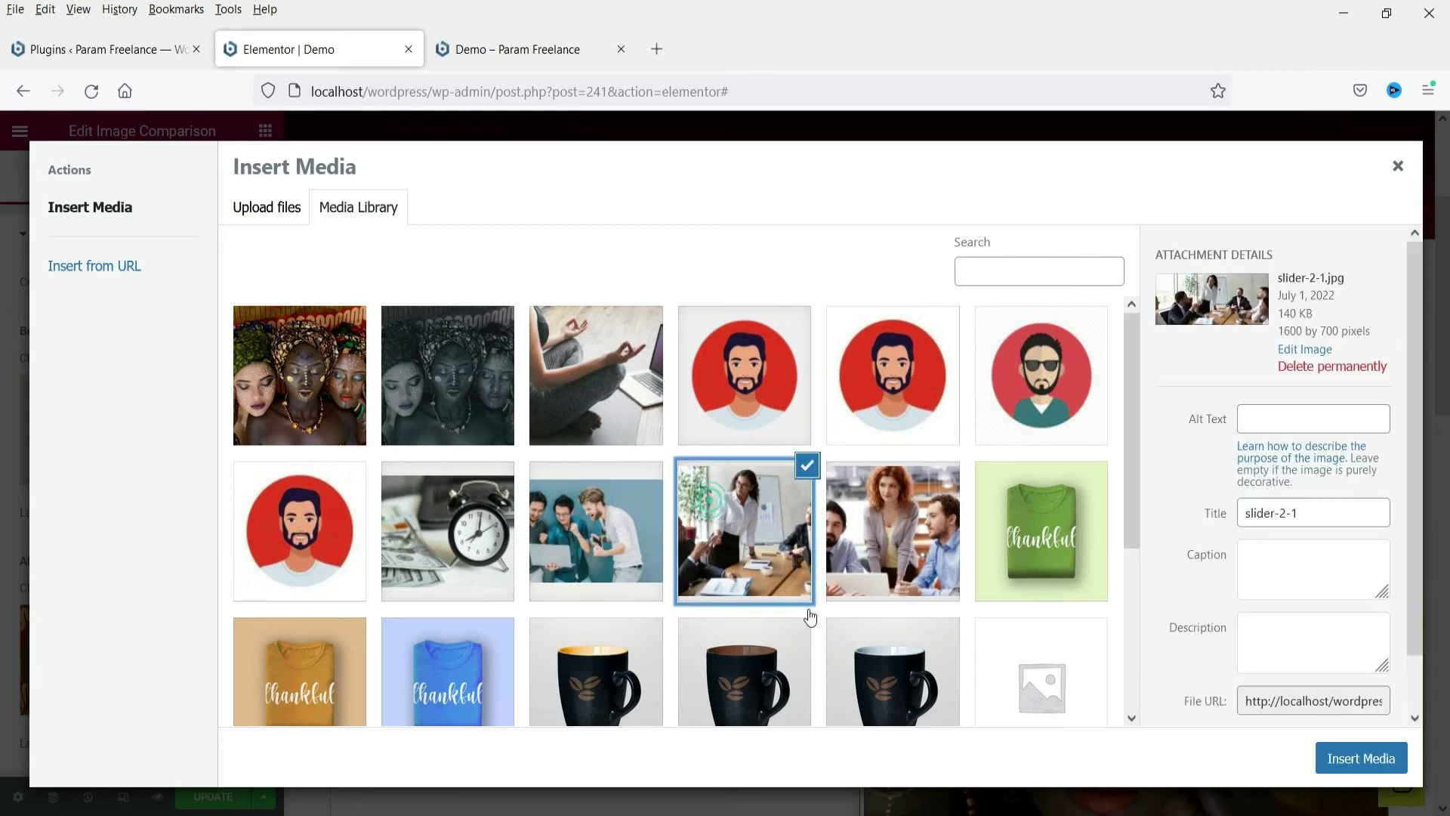
click(1348, 759)
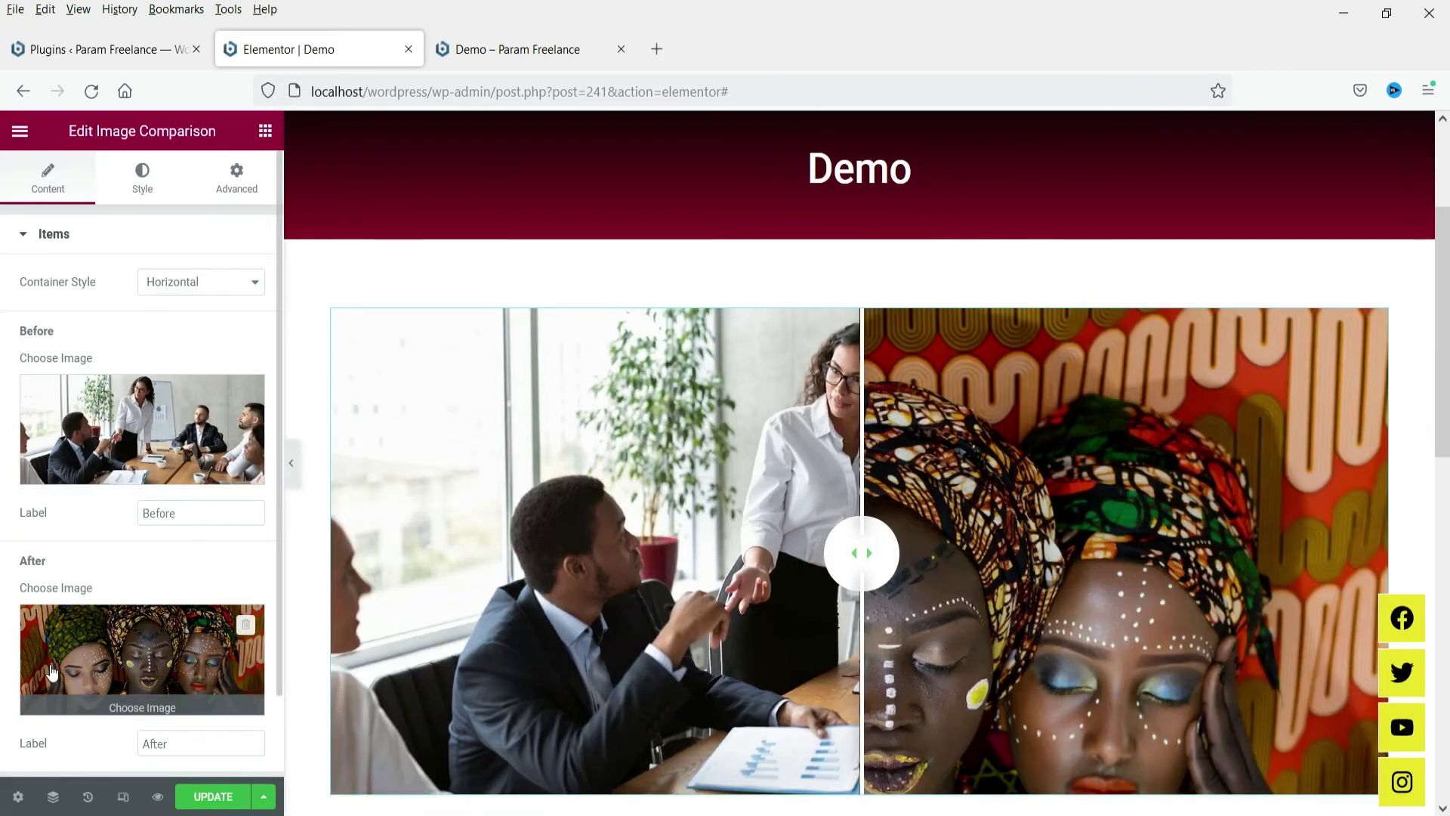
Step: Set the group office photo as the After image
click(112, 632)
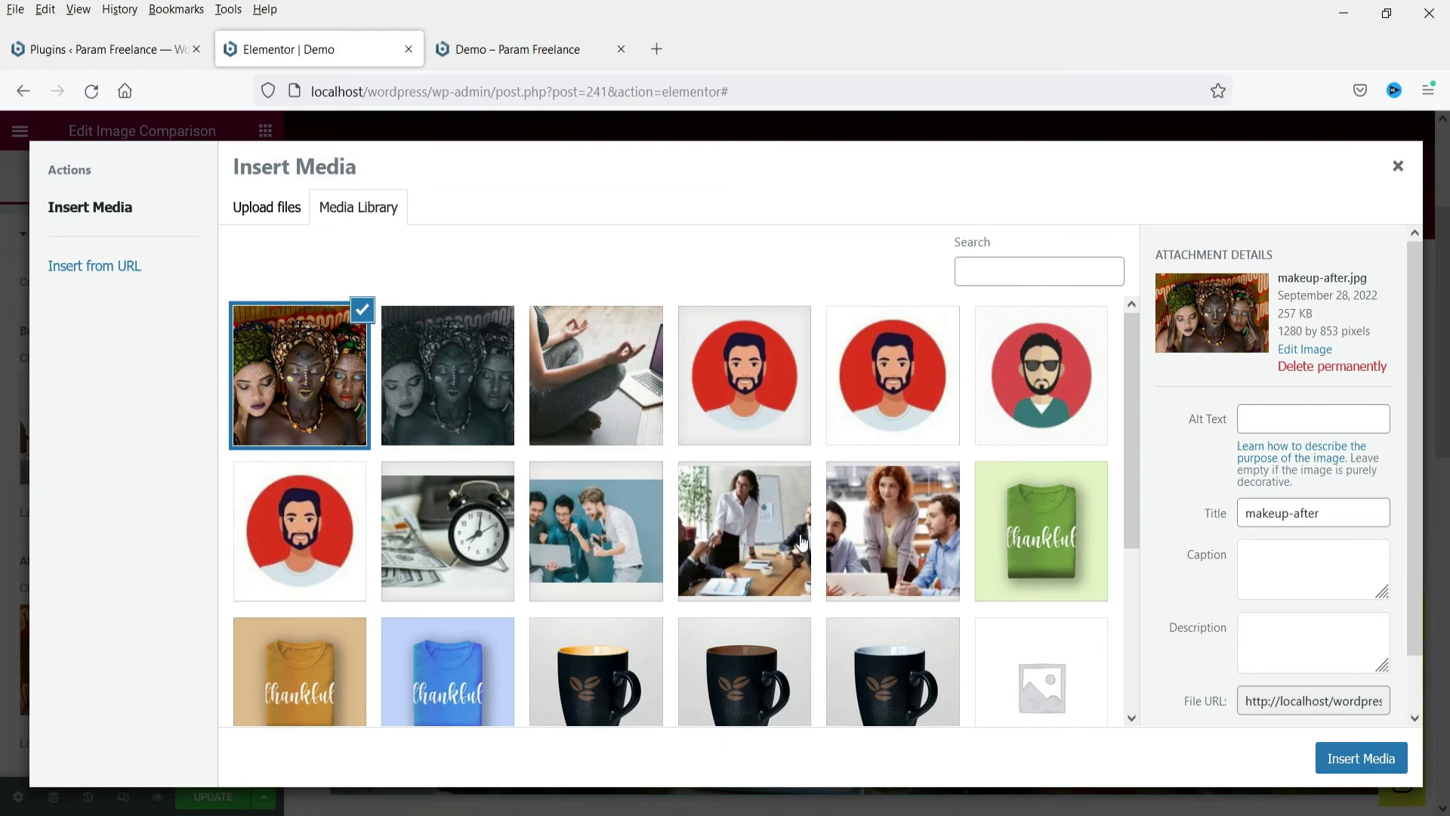
click(895, 527)
click(1361, 758)
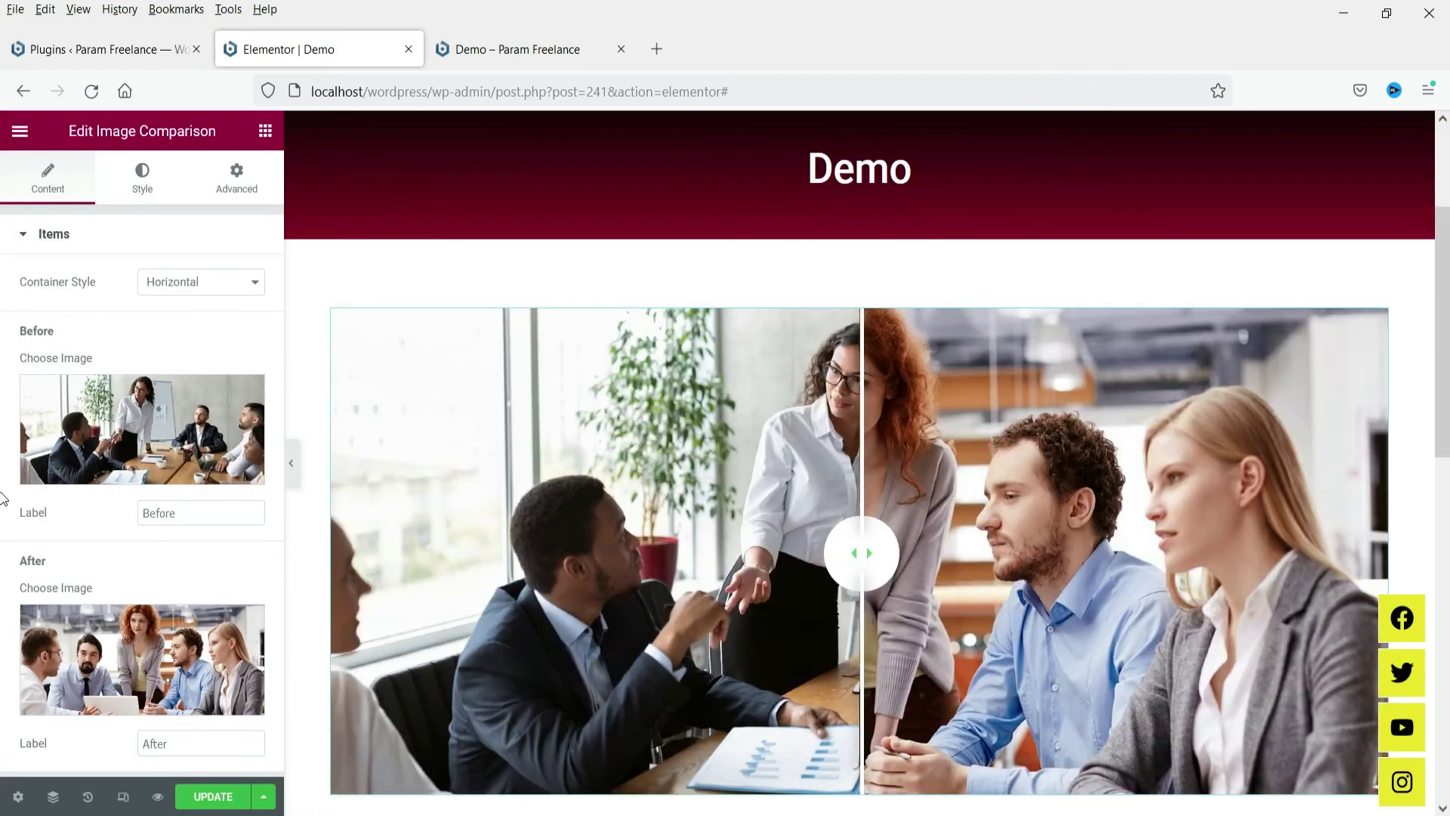
Step: Save the page with UPDATE and reload the live Demo tab
scroll(1067, 384, down, 4)
click(205, 797)
click(475, 45)
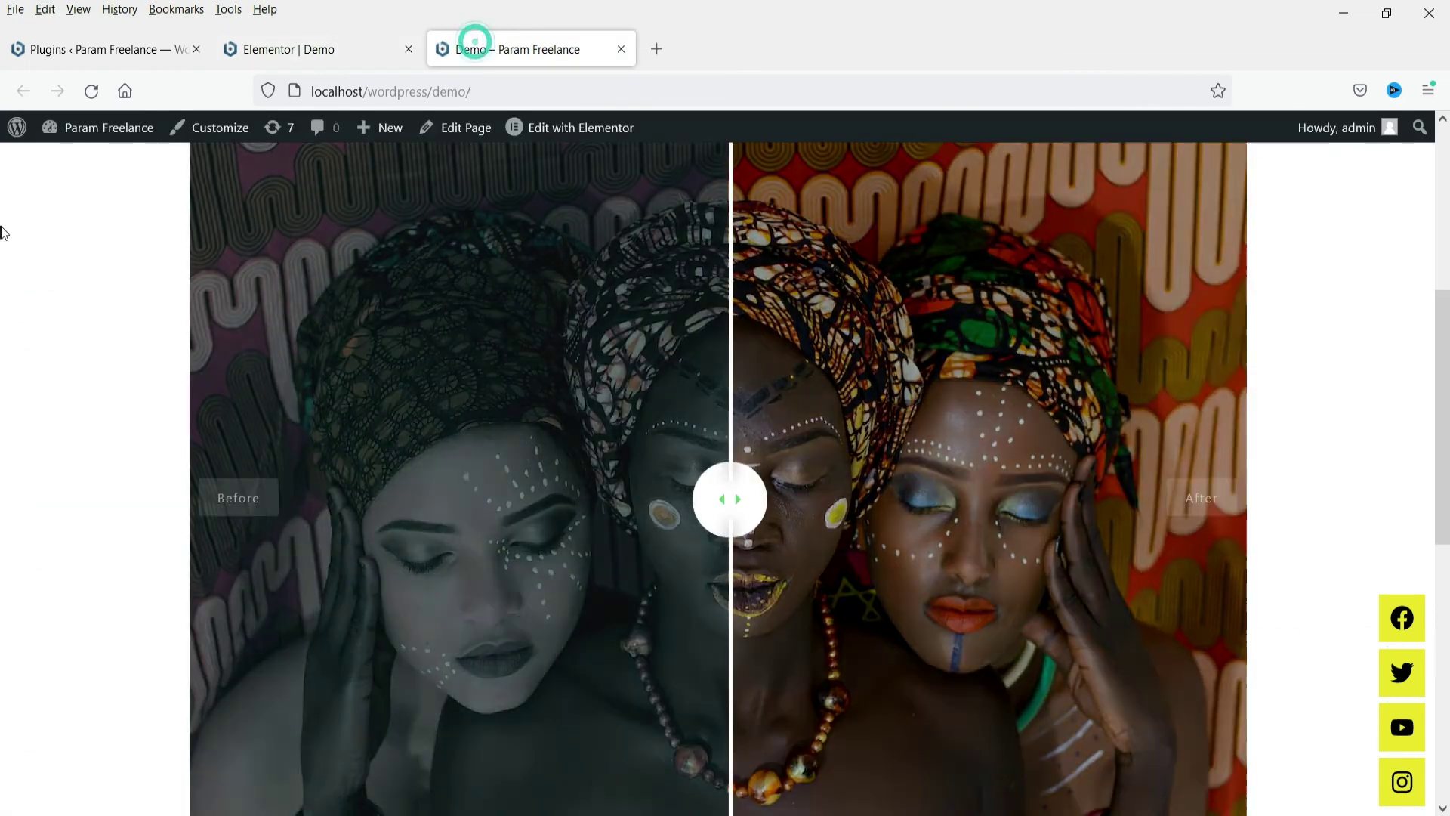
key(F5)
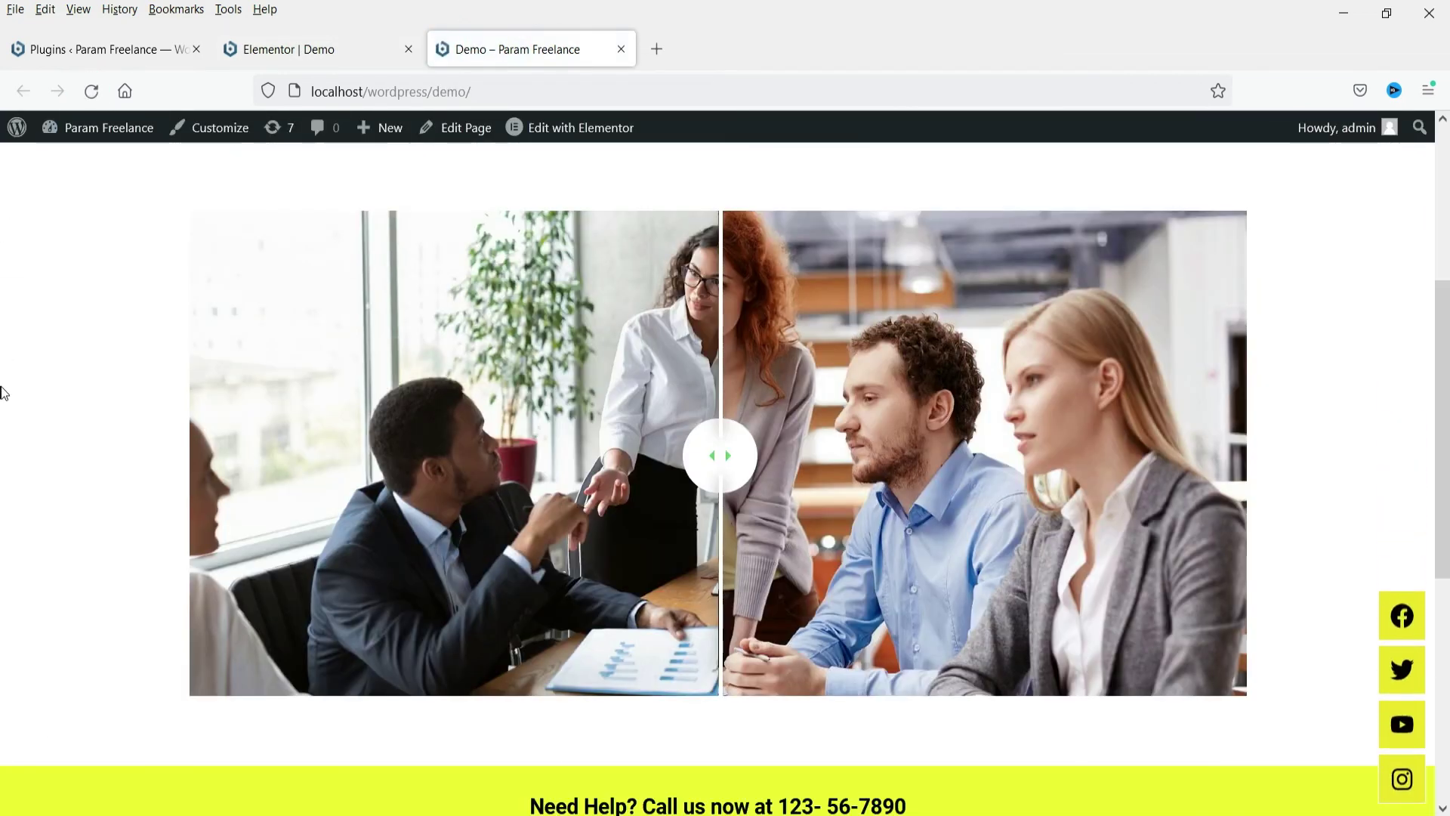